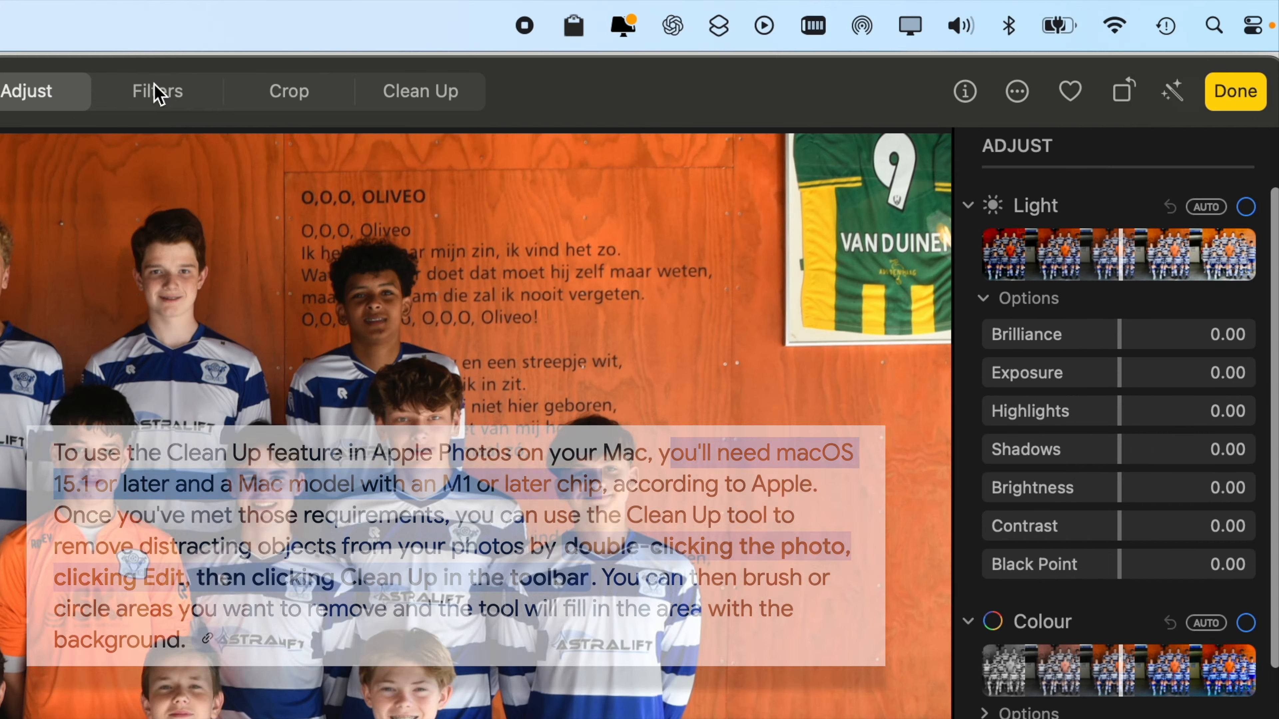
Erase the red fire extinguisher beside the dark door with the Clean Up tool
left_click(276, 95)
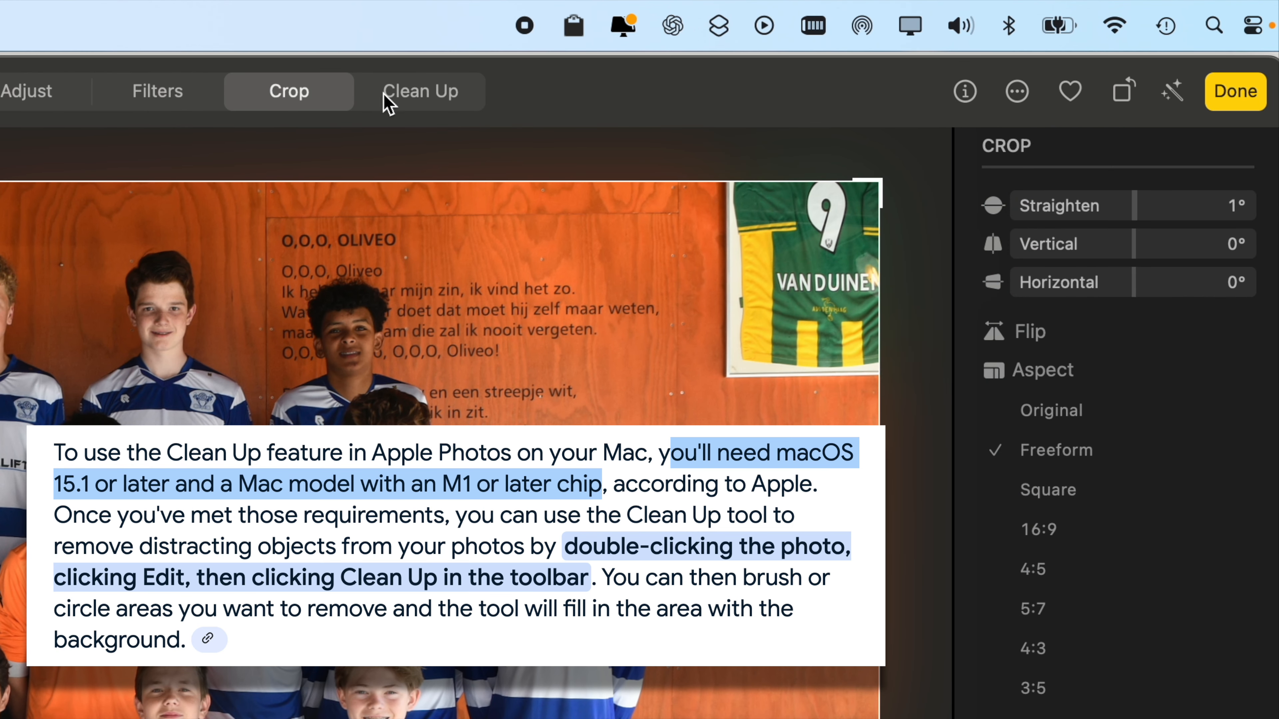
left_click(421, 96)
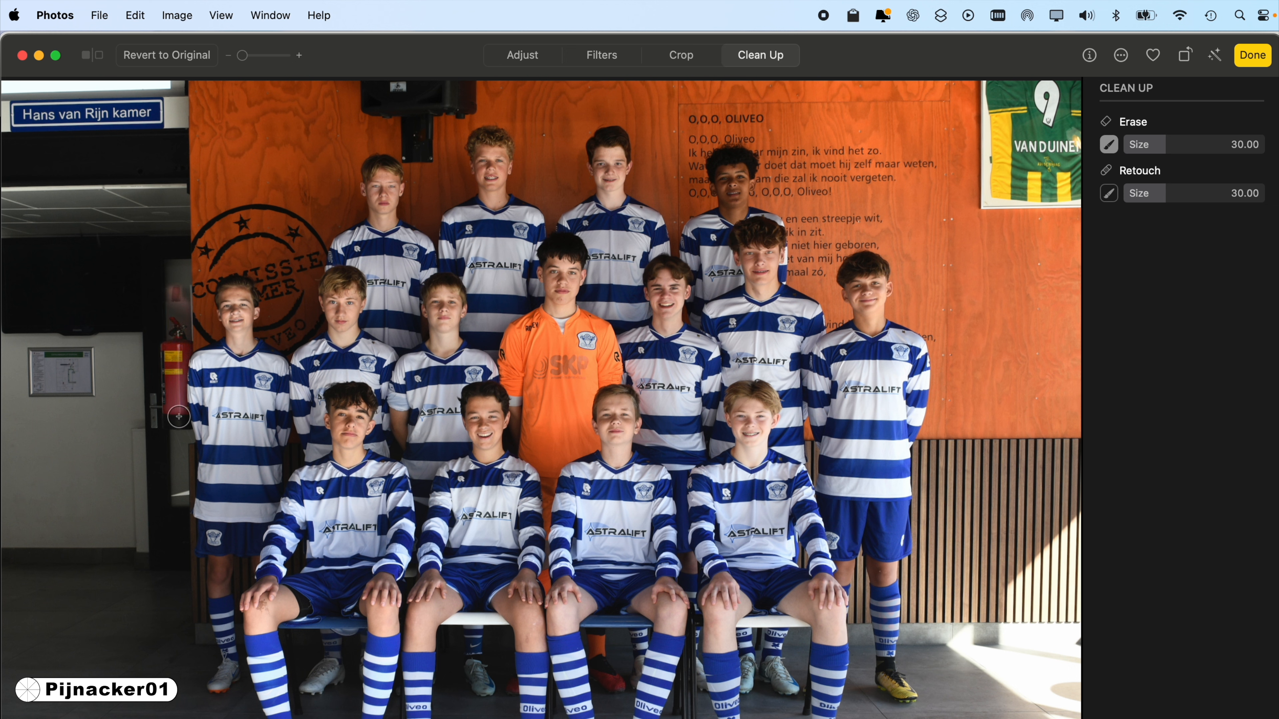
mouse_move(174, 386)
left_mouse_down()
mouse_move(175, 344)
mouse_move(171, 397)
mouse_move(185, 347)
mouse_move(174, 325)
mouse_move(177, 337)
left_mouse_up()
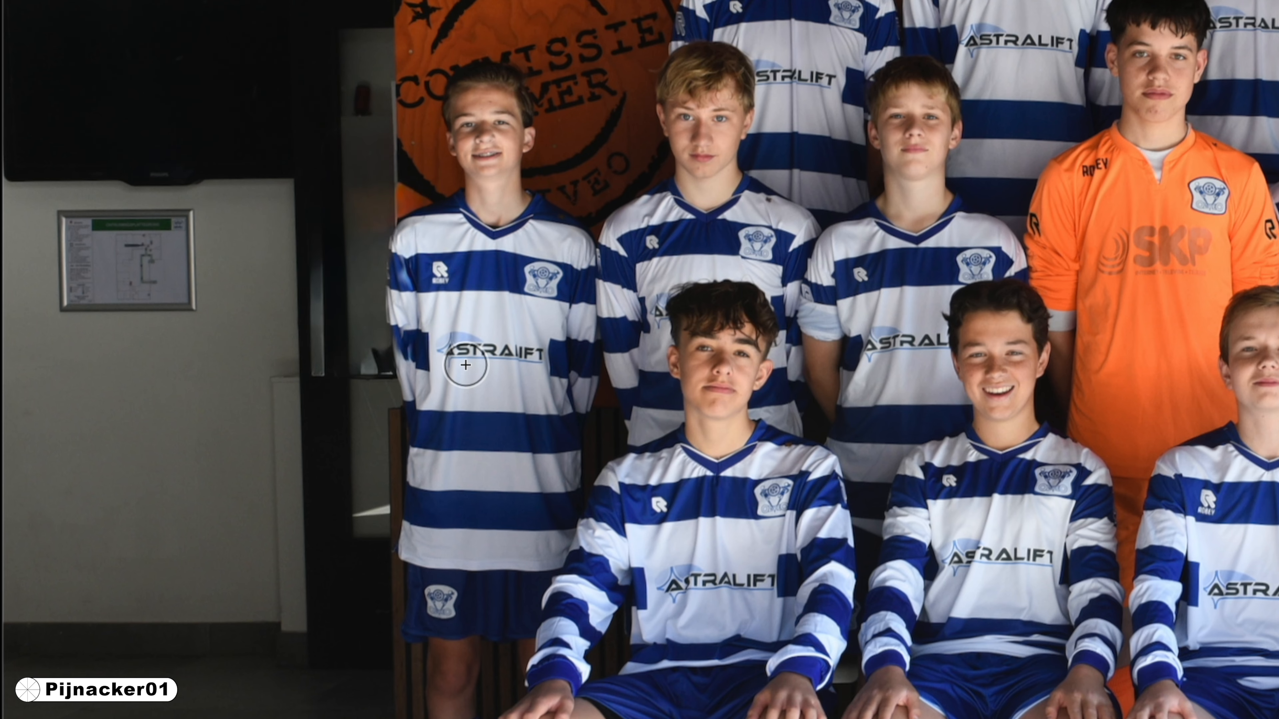
left_click_drag(374, 364, 373, 365)
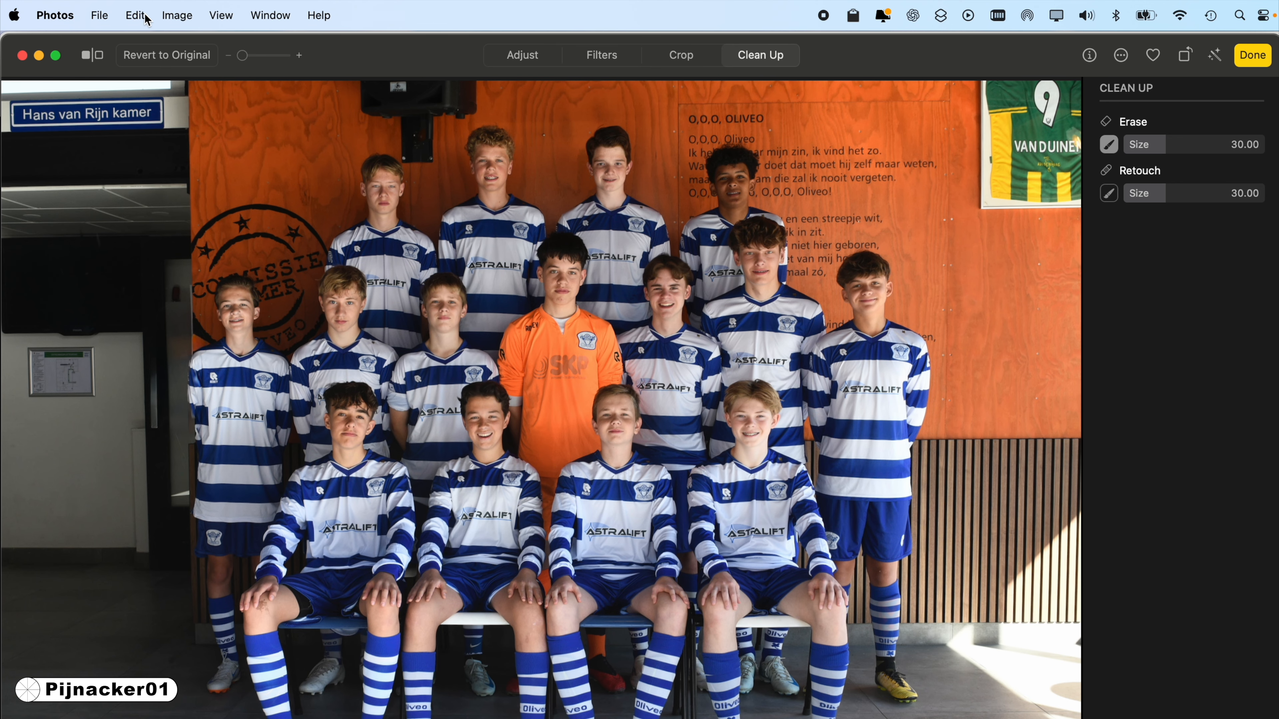
left_click(135, 15)
left_click(144, 45)
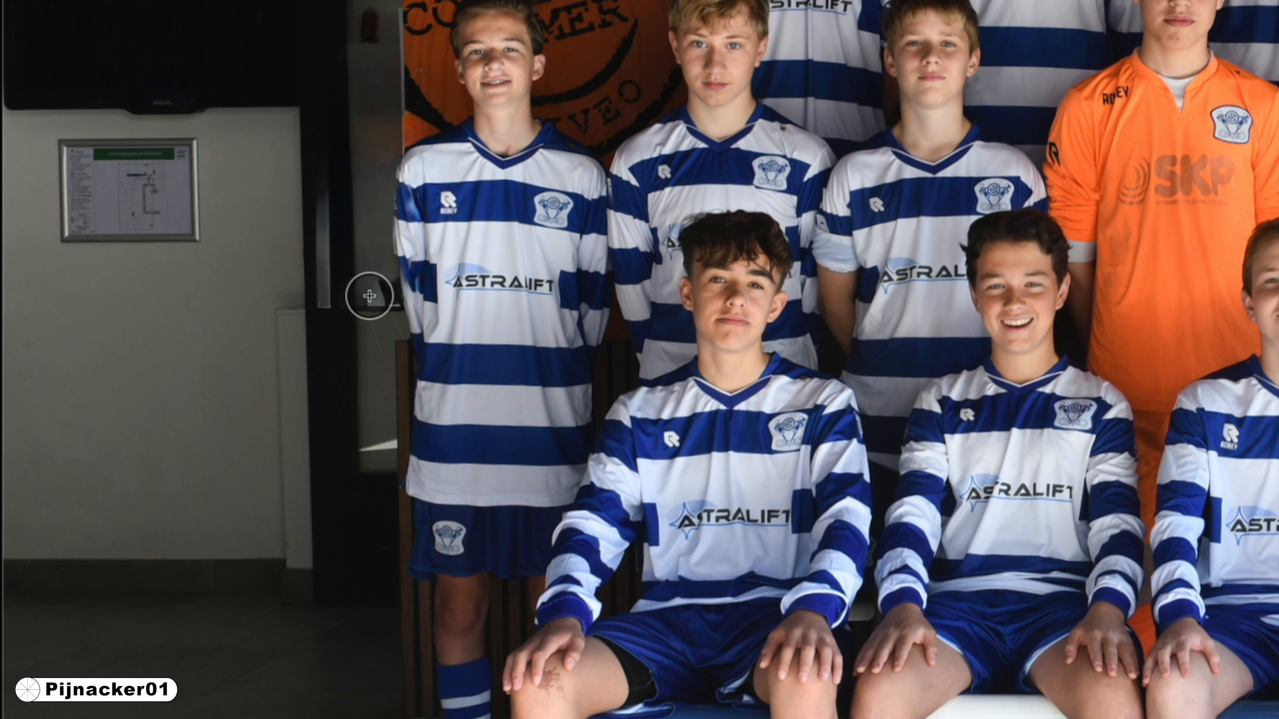
Erase the small door handle next to the leftmost player and the black speaker hanging above the team
mouse_move(368, 296)
left_mouse_down()
mouse_move(377, 305)
mouse_move(366, 300)
left_mouse_up()
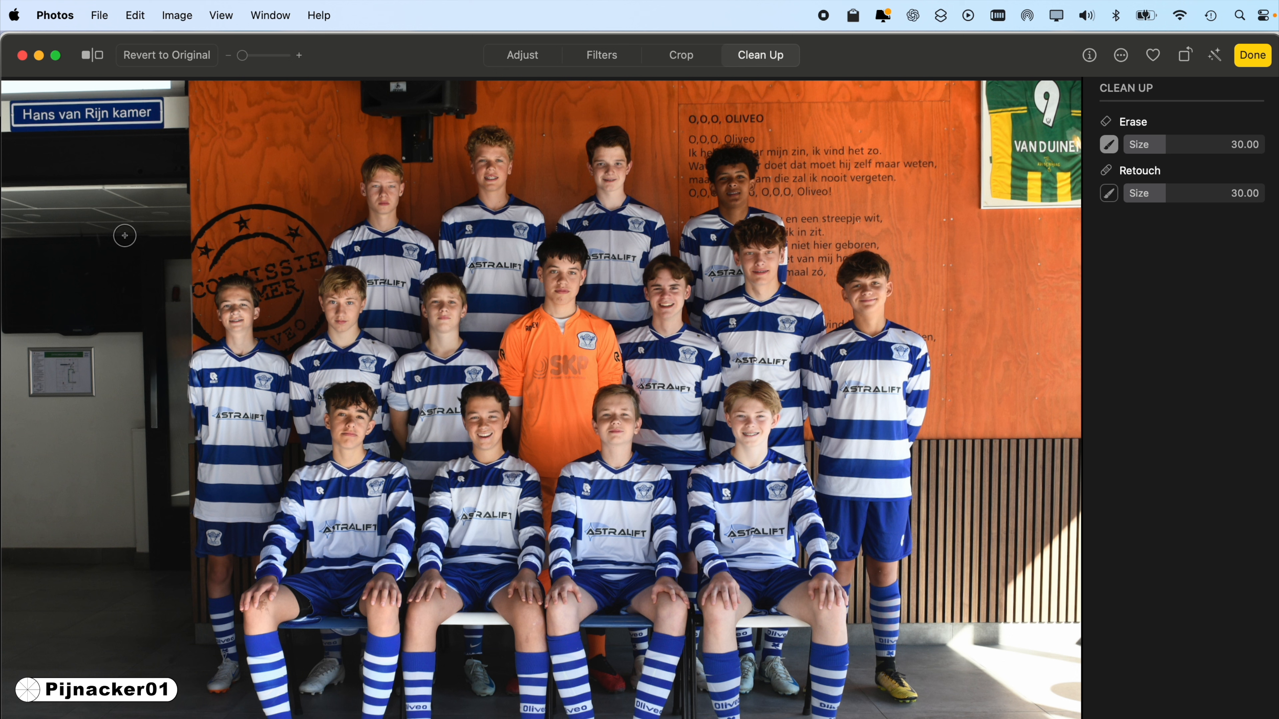
mouse_move(363, 88)
left_mouse_down()
mouse_move(401, 112)
mouse_move(407, 154)
mouse_move(430, 157)
mouse_move(421, 116)
mouse_move(420, 137)
mouse_move(428, 105)
mouse_move(471, 111)
mouse_move(470, 78)
mouse_move(367, 84)
mouse_move(459, 96)
mouse_move(411, 117)
left_mouse_up()
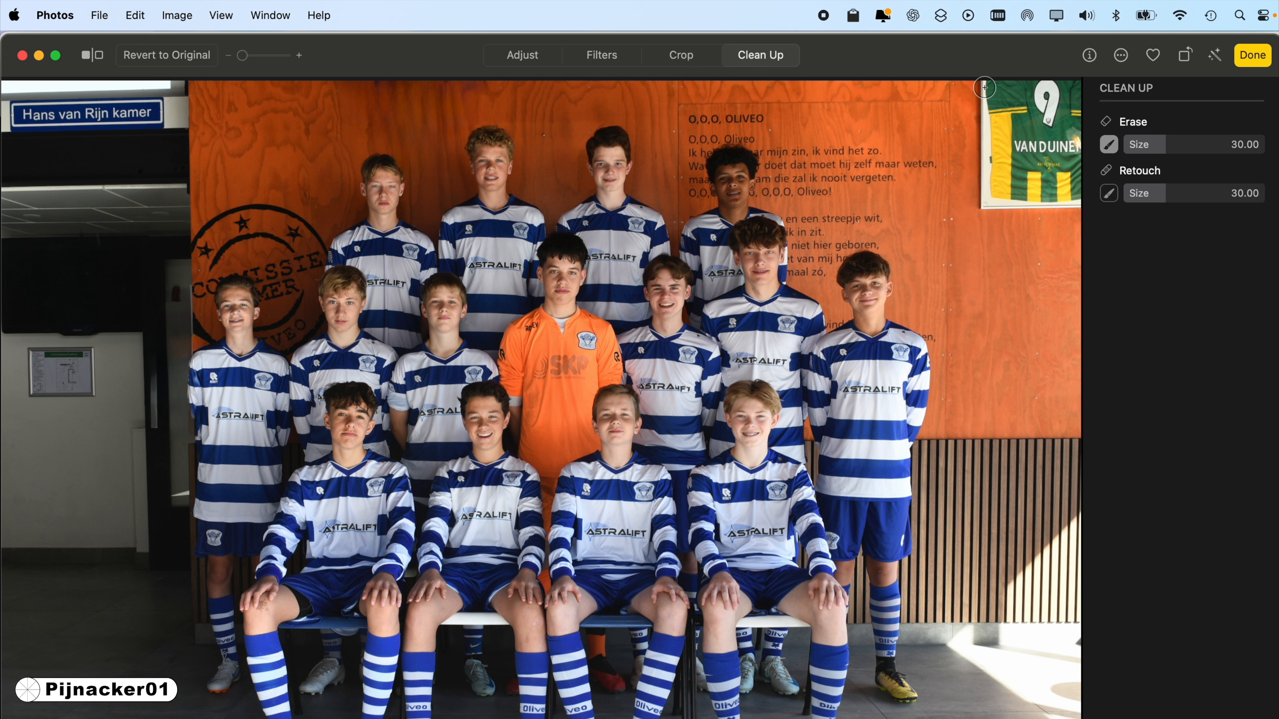
Erase the framed green and yellow VAN DUINEN jersey from the orange wall, including its leftover traces
mouse_move(984, 87)
left_mouse_down()
mouse_move(986, 215)
mouse_move(1074, 212)
left_mouse_up()
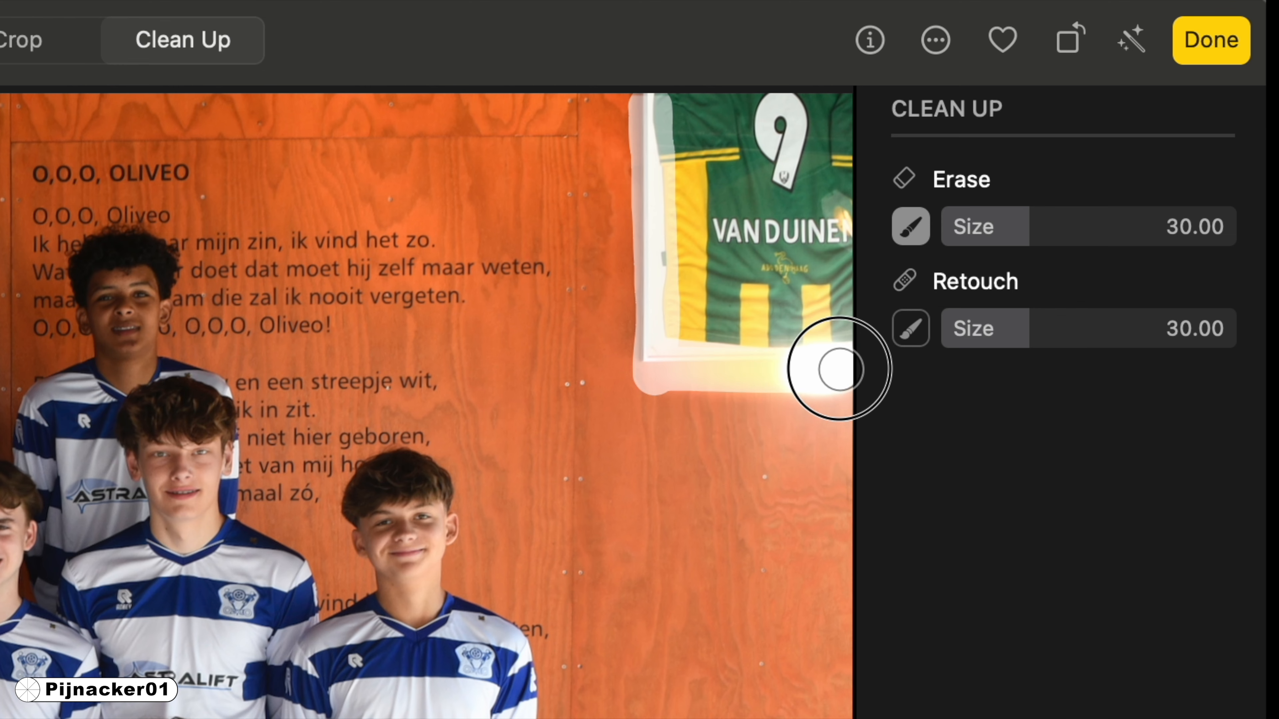
mouse_move(839, 369)
left_mouse_down()
mouse_move(865, 157)
mouse_move(852, 92)
mouse_move(666, 101)
mouse_move(674, 352)
mouse_move(842, 353)
mouse_move(852, 151)
mouse_move(837, 124)
mouse_move(694, 134)
mouse_move(711, 335)
mouse_move(820, 340)
mouse_move(836, 159)
mouse_move(731, 159)
mouse_move(721, 268)
mouse_move(732, 312)
mouse_move(791, 309)
mouse_move(800, 166)
mouse_move(755, 183)
mouse_move(746, 273)
mouse_move(779, 271)
mouse_move(769, 177)
mouse_move(762, 235)
left_mouse_up()
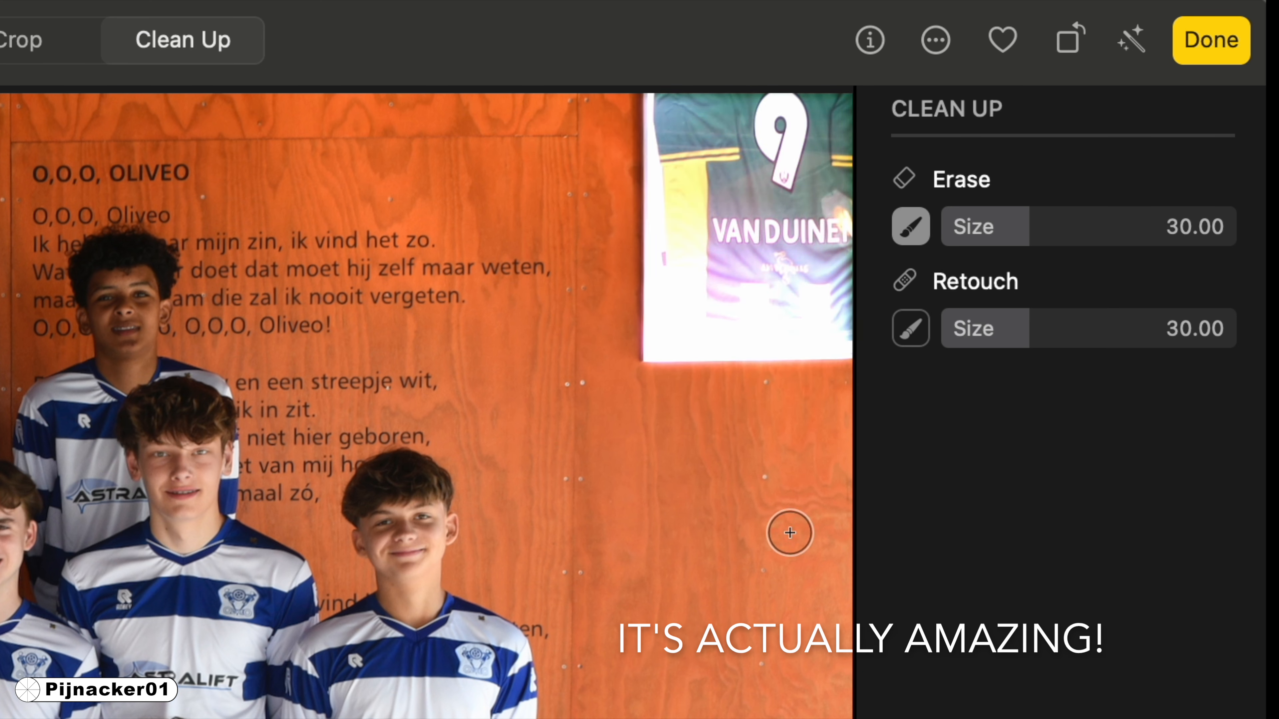
mouse_move(816, 237)
left_mouse_down()
mouse_move(831, 237)
mouse_move(830, 383)
mouse_move(813, 249)
mouse_move(801, 245)
mouse_move(819, 258)
mouse_move(790, 257)
left_mouse_up()
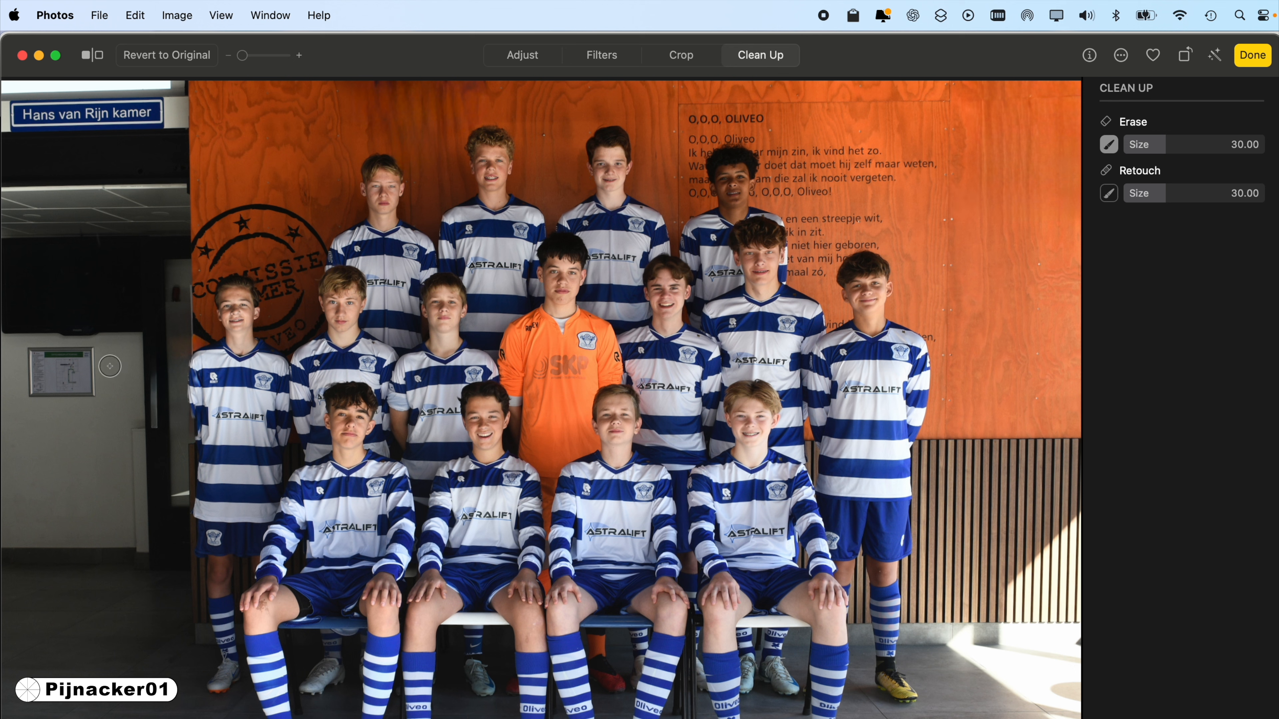
Erase the framed floor plan and its remnants from the grey wall, and finish editing the photo
mouse_move(27, 351)
left_mouse_down()
mouse_move(94, 359)
mouse_move(74, 396)
mouse_move(28, 371)
mouse_move(194, 377)
mouse_move(108, 389)
mouse_move(171, 386)
mouse_move(172, 436)
left_mouse_up()
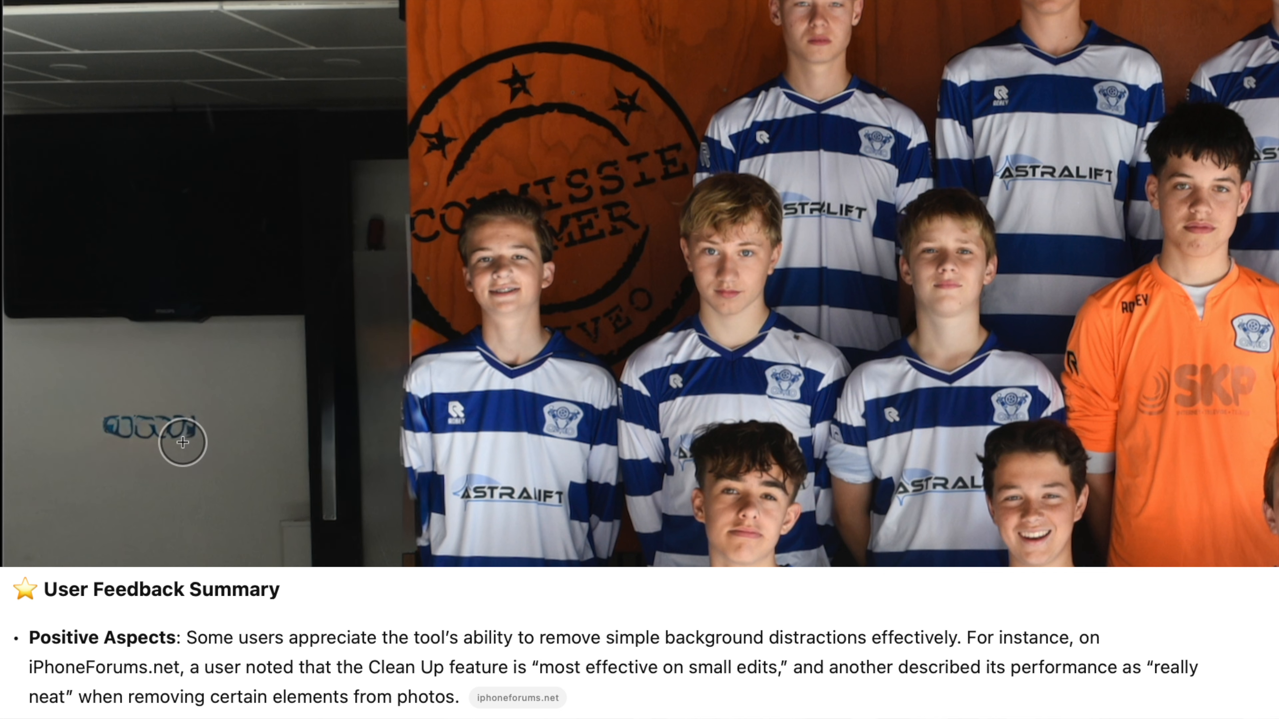
mouse_move(97, 416)
left_mouse_down()
mouse_move(213, 420)
mouse_move(113, 435)
mouse_move(157, 440)
left_mouse_up()
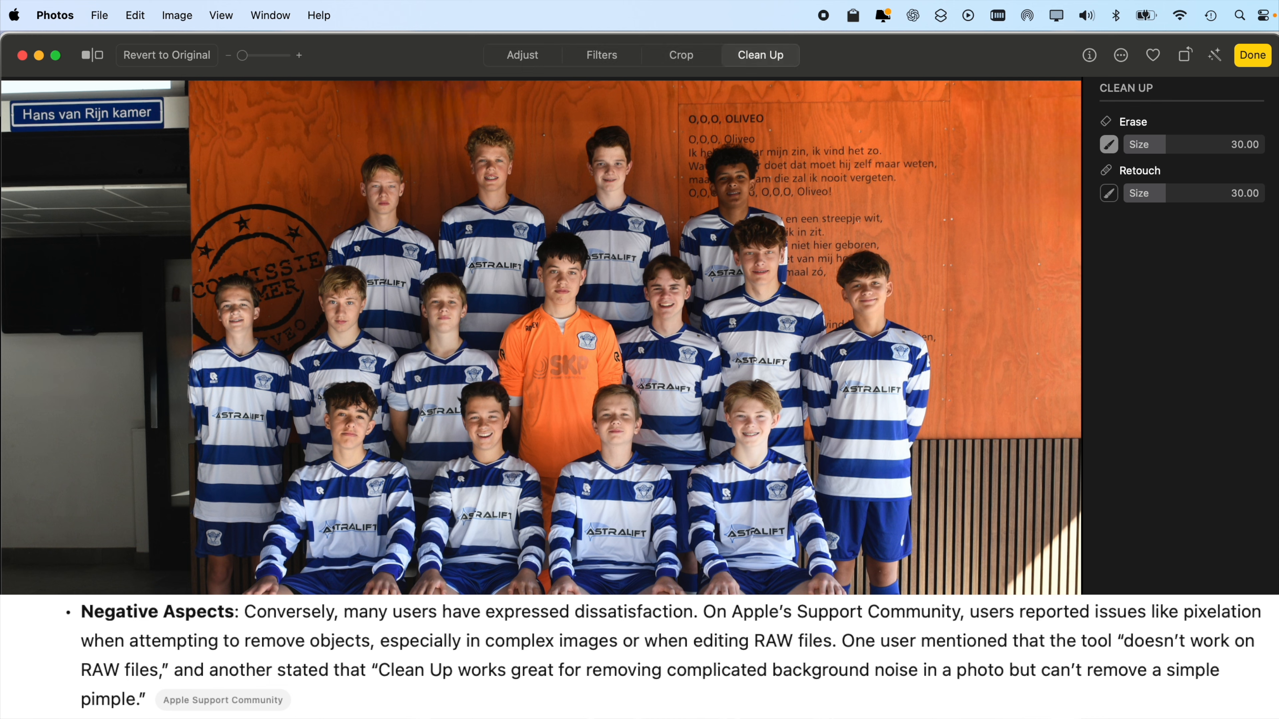
left_click(1250, 55)
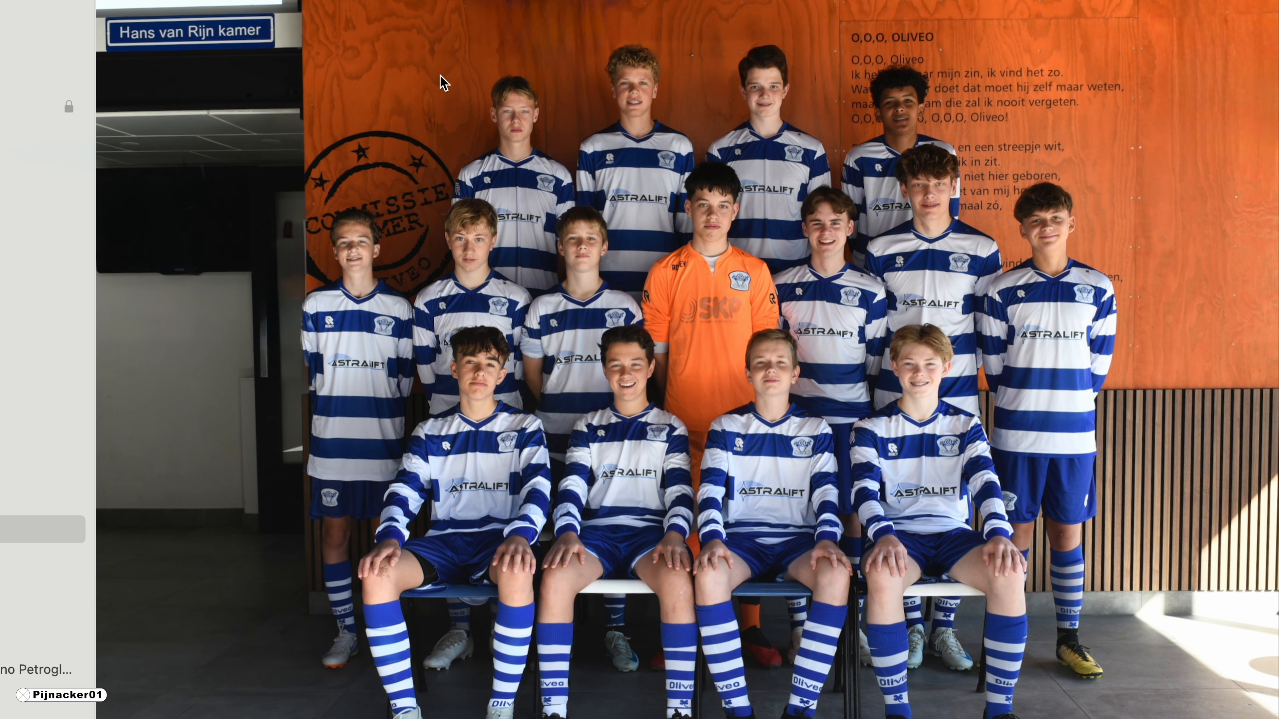
Open the cleaned-up team photo for external editing in Adobe Photoshop 2025
right_click(443, 83)
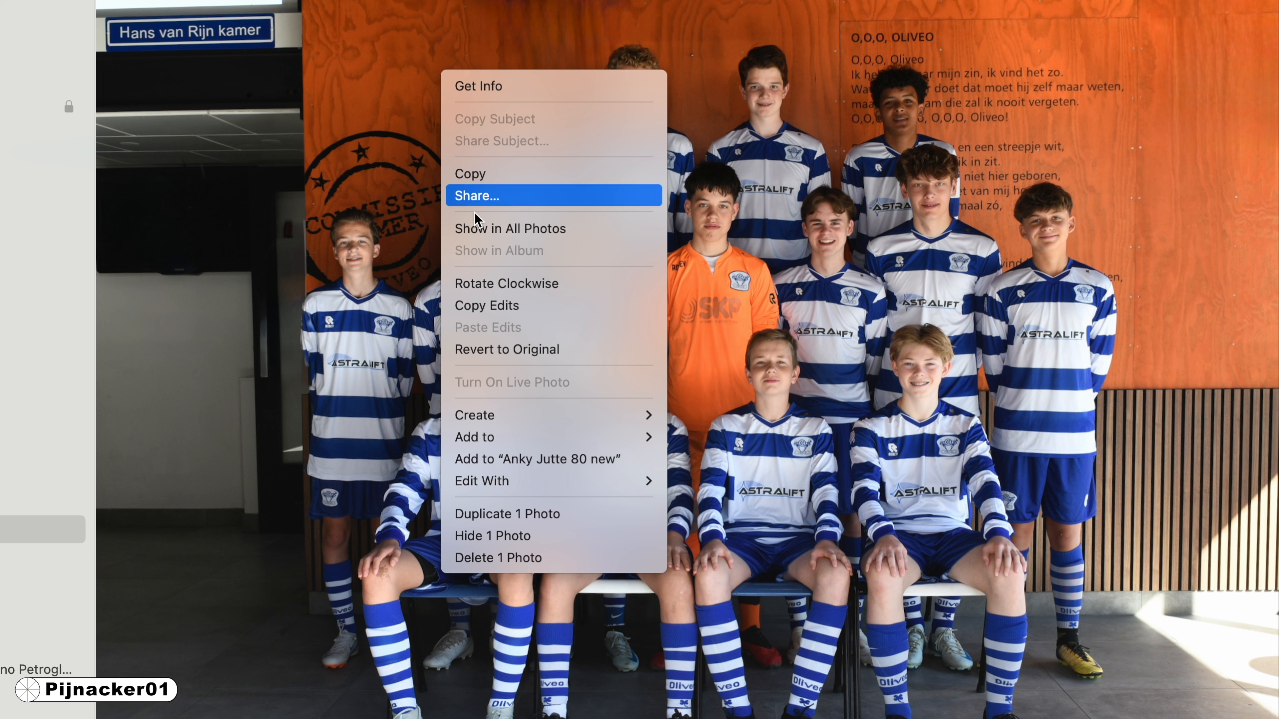
mouse_move(542, 410)
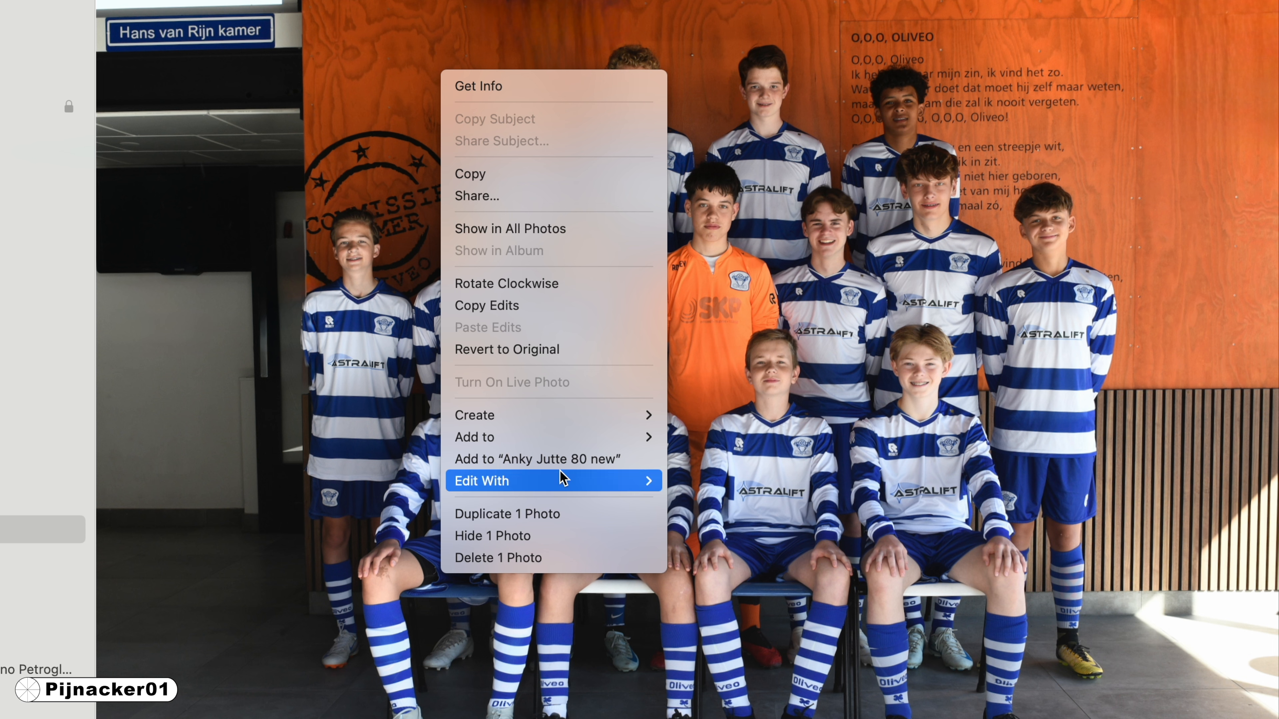
mouse_move(562, 478)
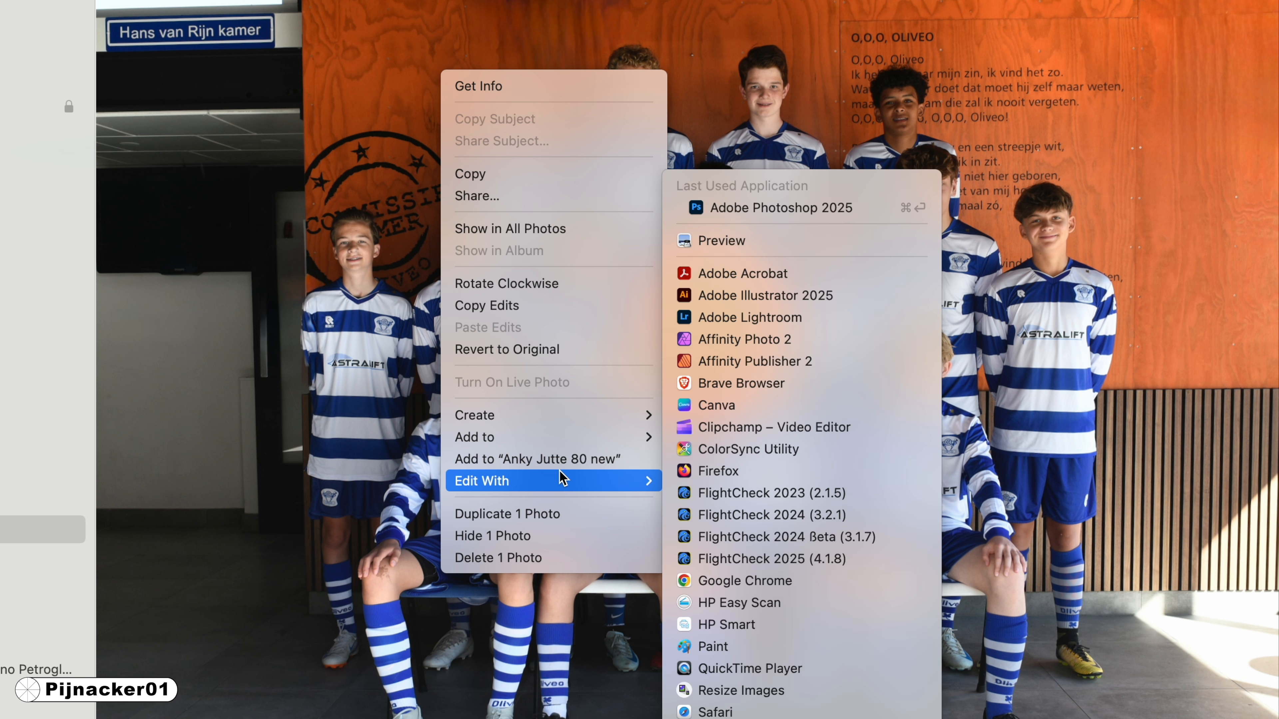
left_click(785, 208)
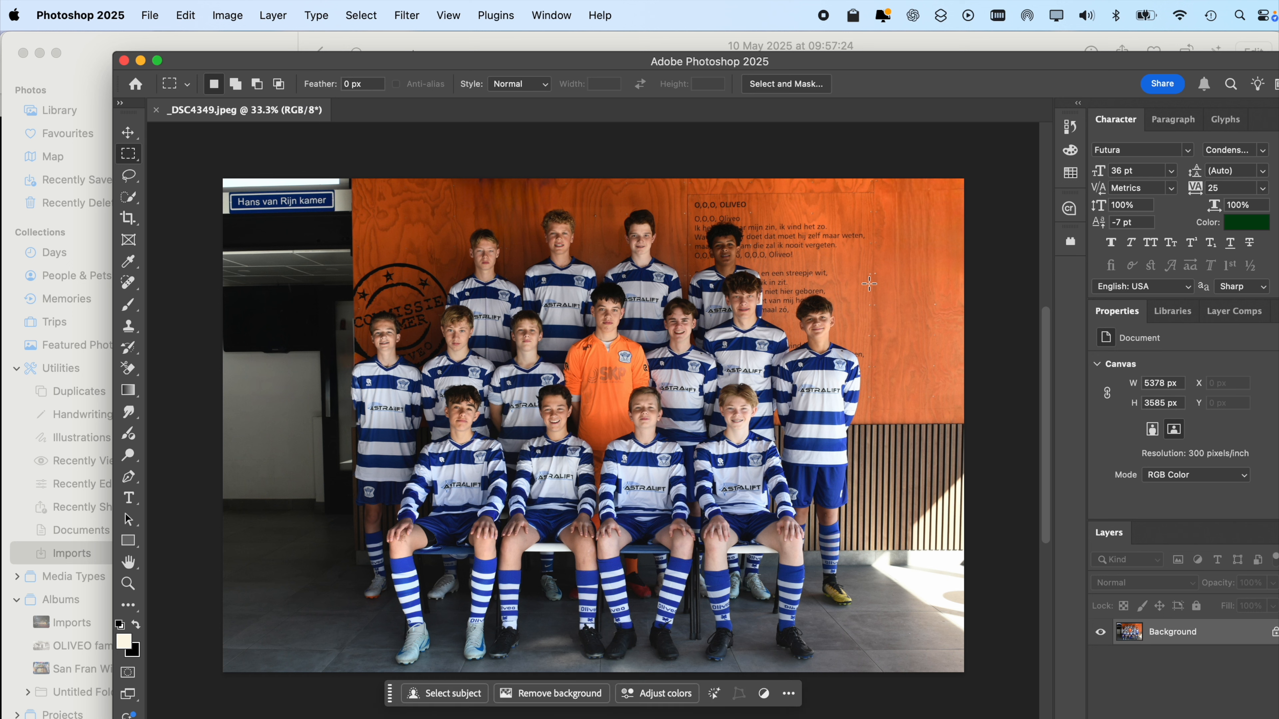
Start the Camera Raw filter on the photo and create a Subject mask covering the players
left_click(407, 15)
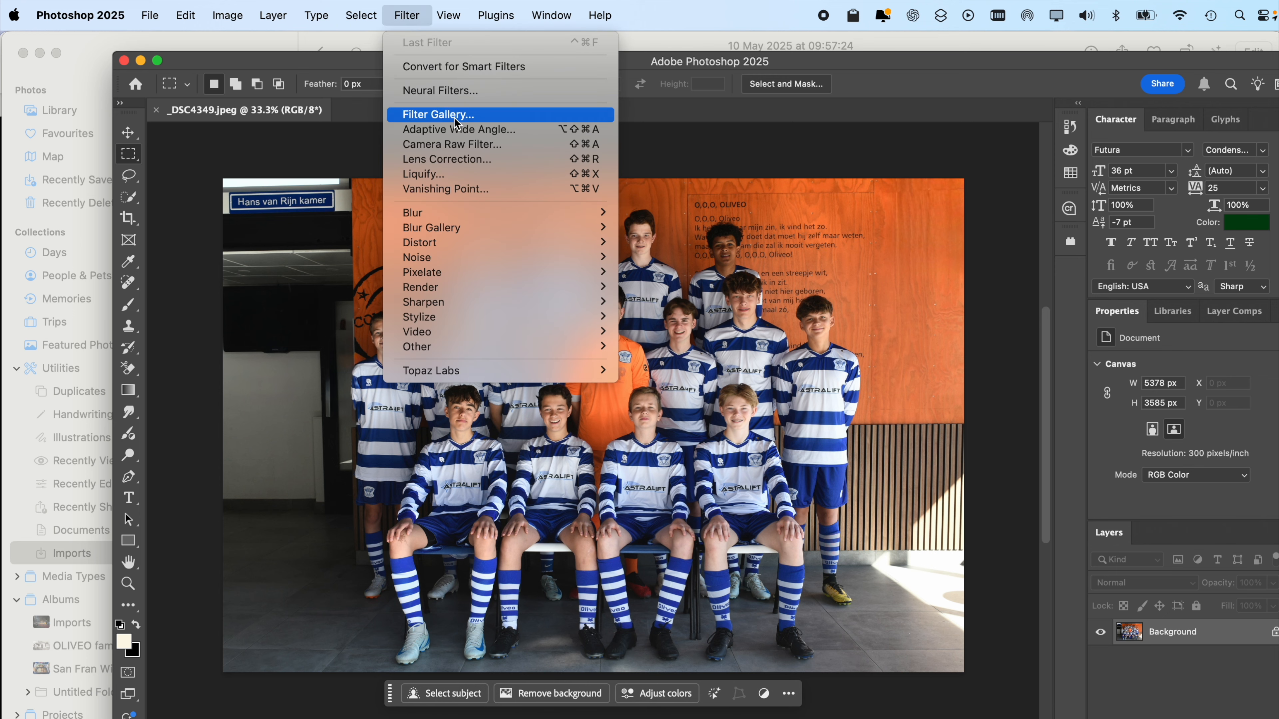
left_click(466, 145)
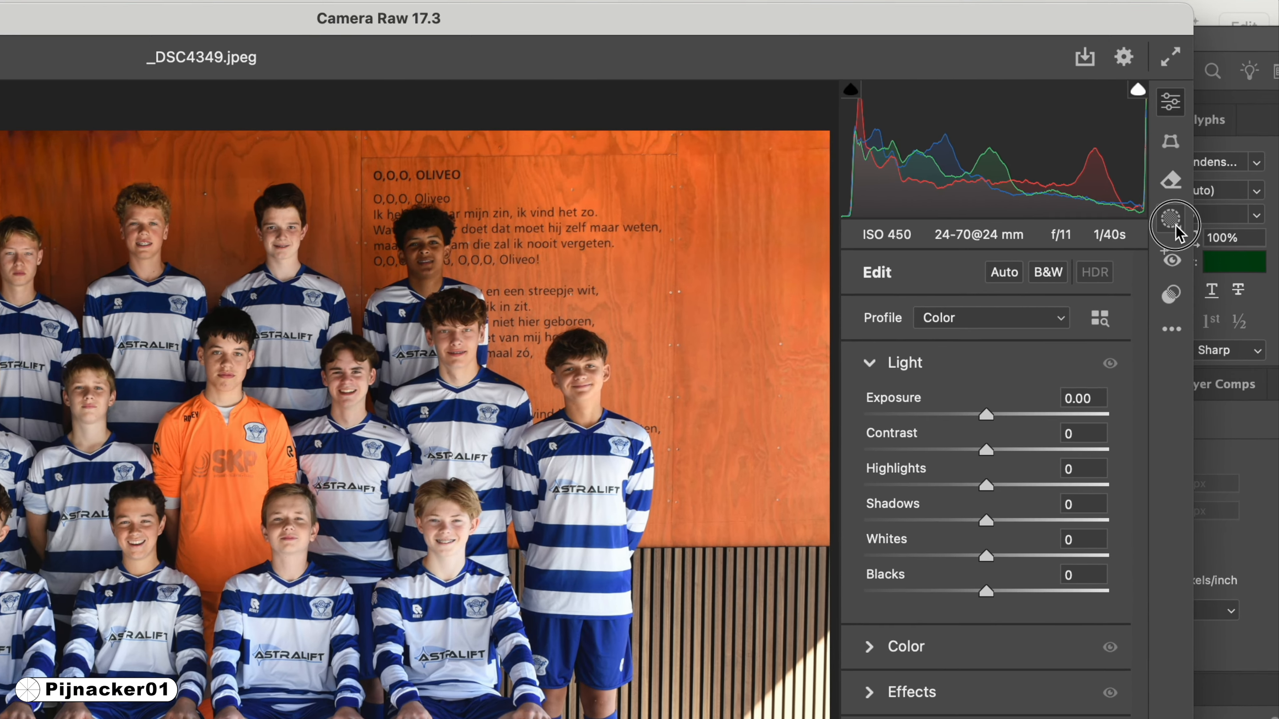
left_click(1180, 212)
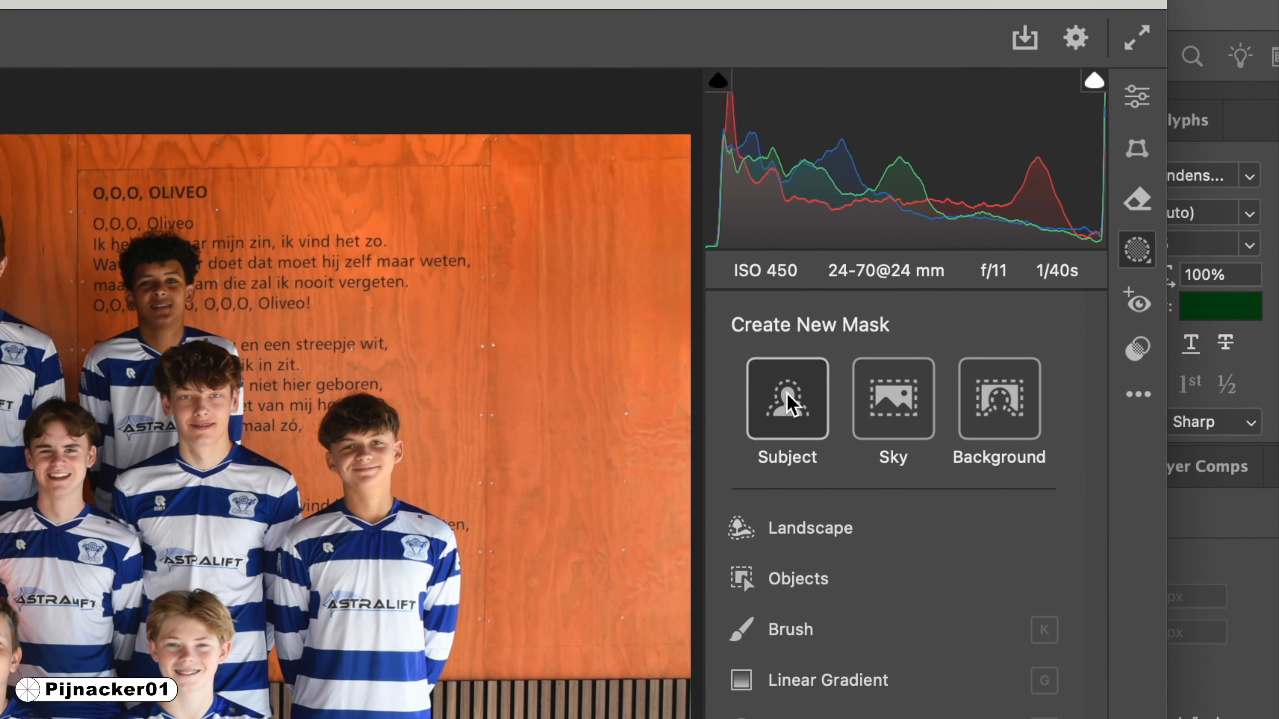
left_click(788, 403)
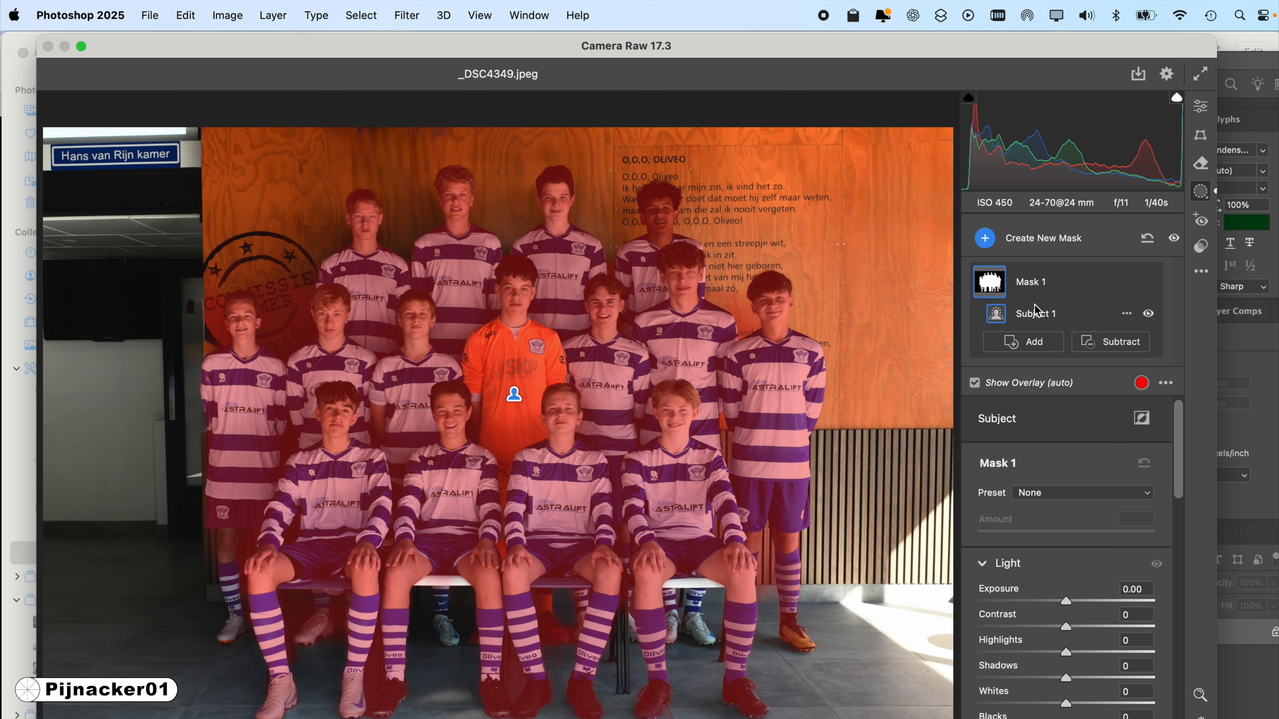
Subtract the round logo on the orange wall from the subject mask by brushing over it
left_click(1119, 346)
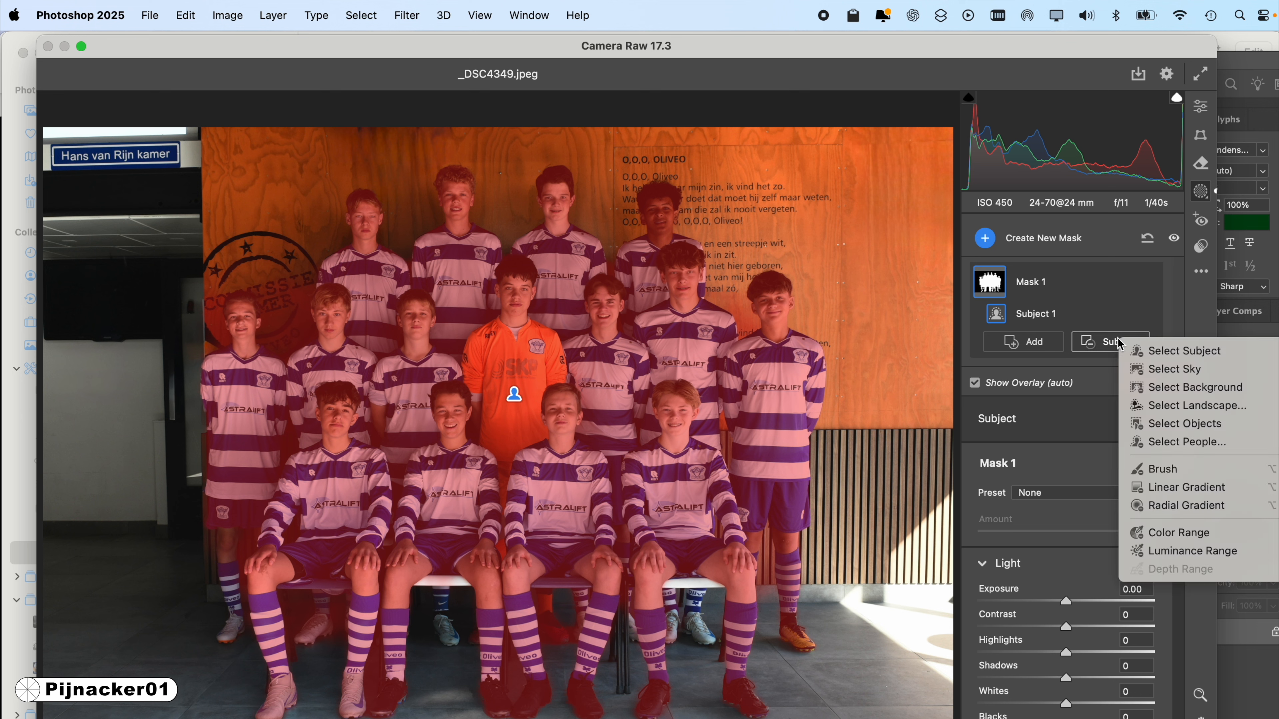
left_click(1163, 469)
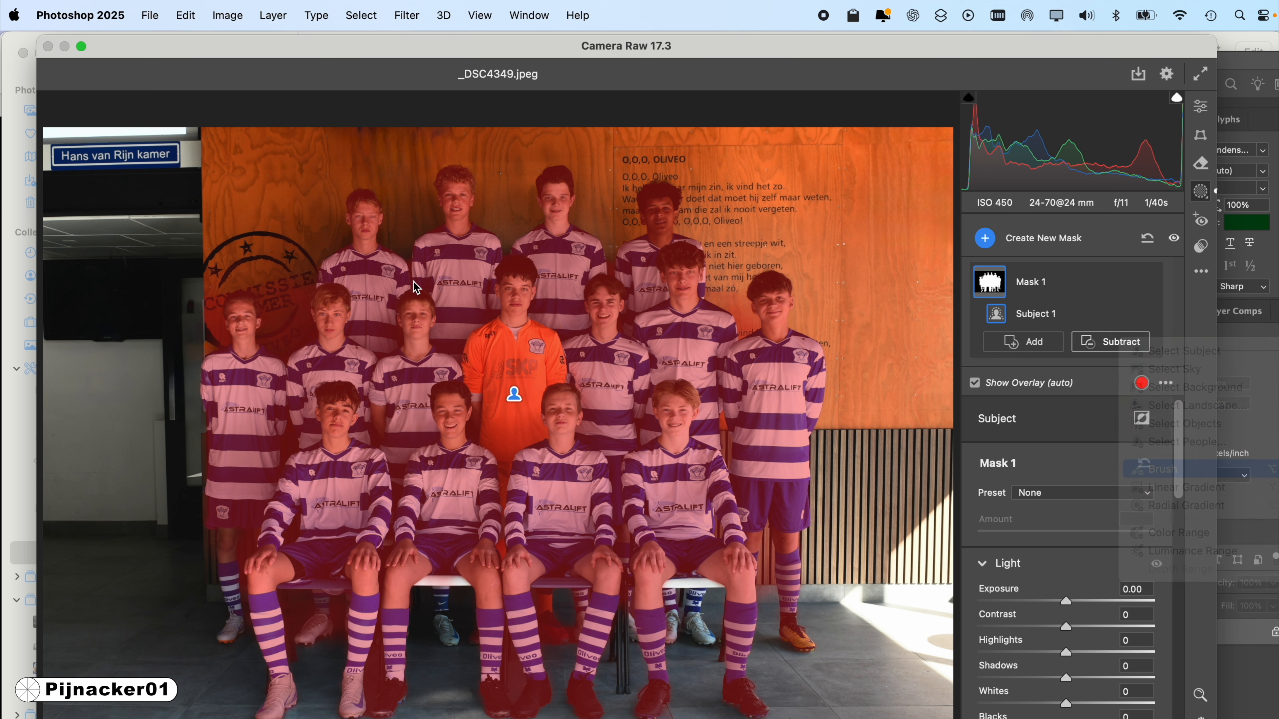
mouse_move(262, 290)
left_mouse_down()
mouse_move(268, 332)
mouse_move(282, 348)
mouse_move(298, 338)
left_mouse_up()
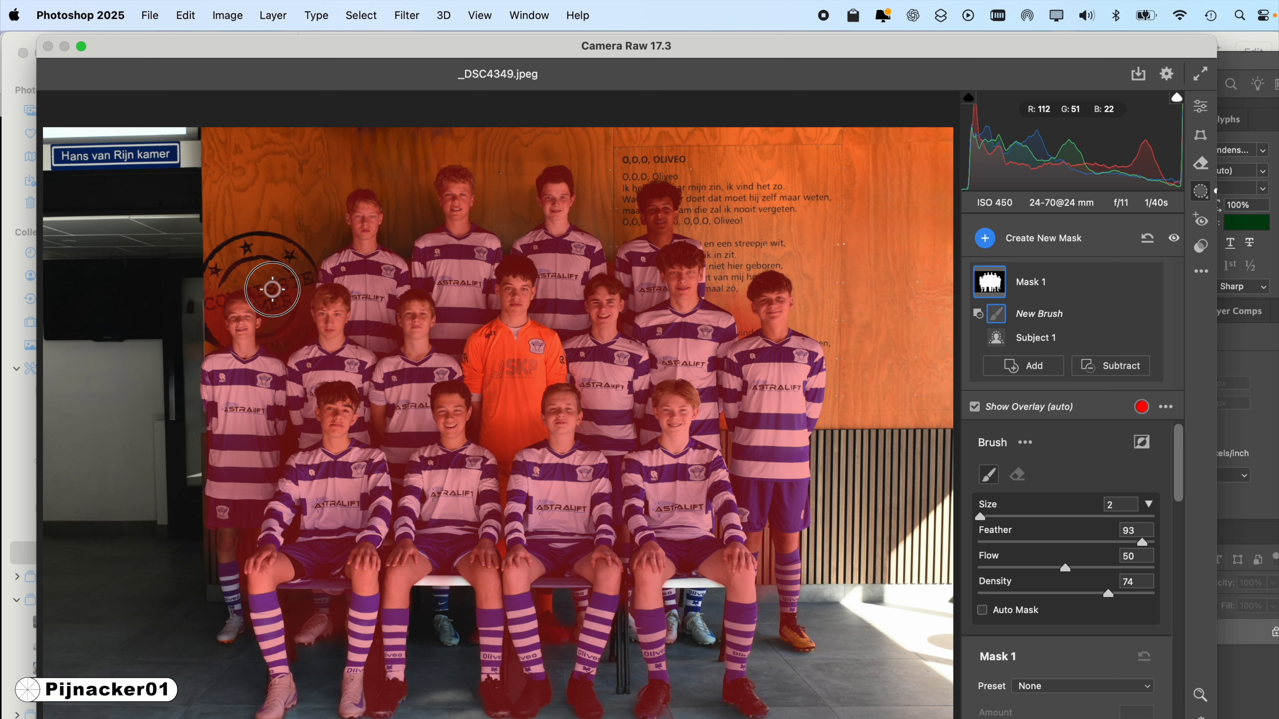
mouse_move(269, 337)
left_mouse_down()
mouse_move(290, 339)
mouse_move(303, 269)
left_mouse_up()
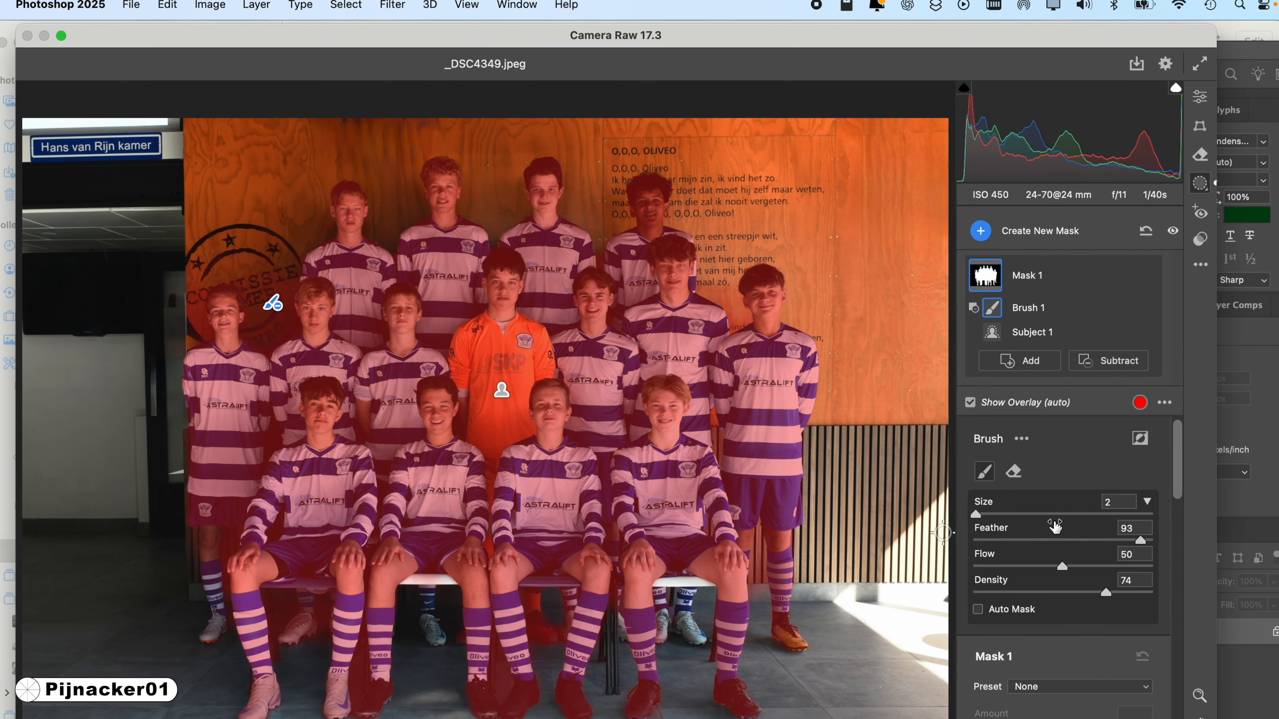
Set the mask's shadows to +38 and whites to +26, and lower its highlights
scroll(1054, 526, "down", 5)
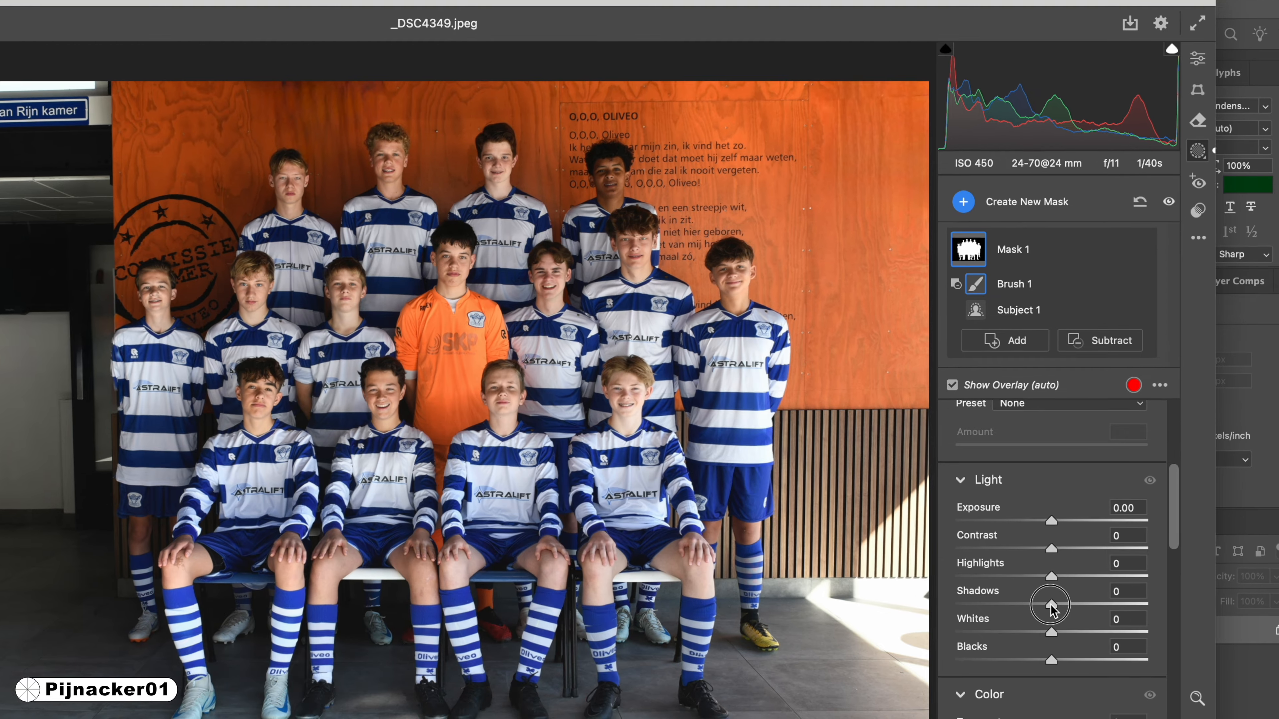
mouse_move(1053, 609)
left_mouse_down()
mouse_move(1106, 608)
mouse_move(1075, 603)
mouse_move(1074, 630)
mouse_move(1048, 627)
left_mouse_up()
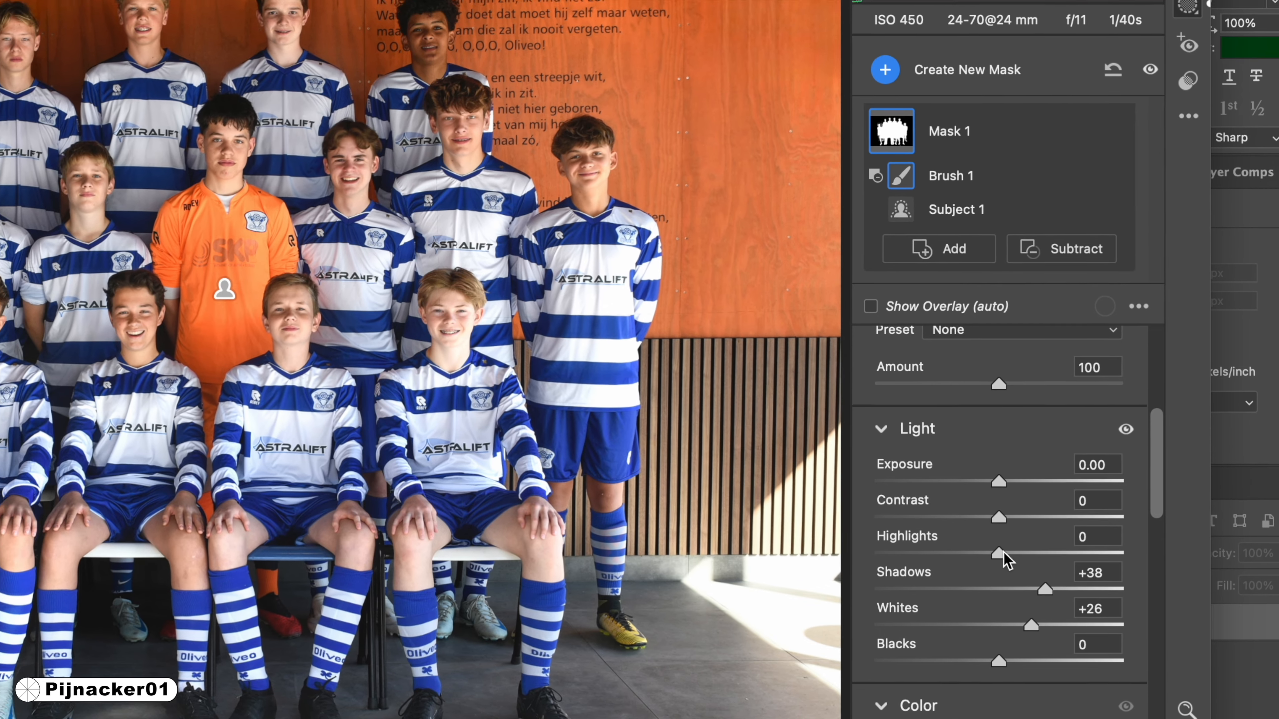
left_click_drag(1003, 552, 937, 551)
Set the mask's saturation to +5 and increase its dehaze slightly
scroll(1002, 525, "down", 4)
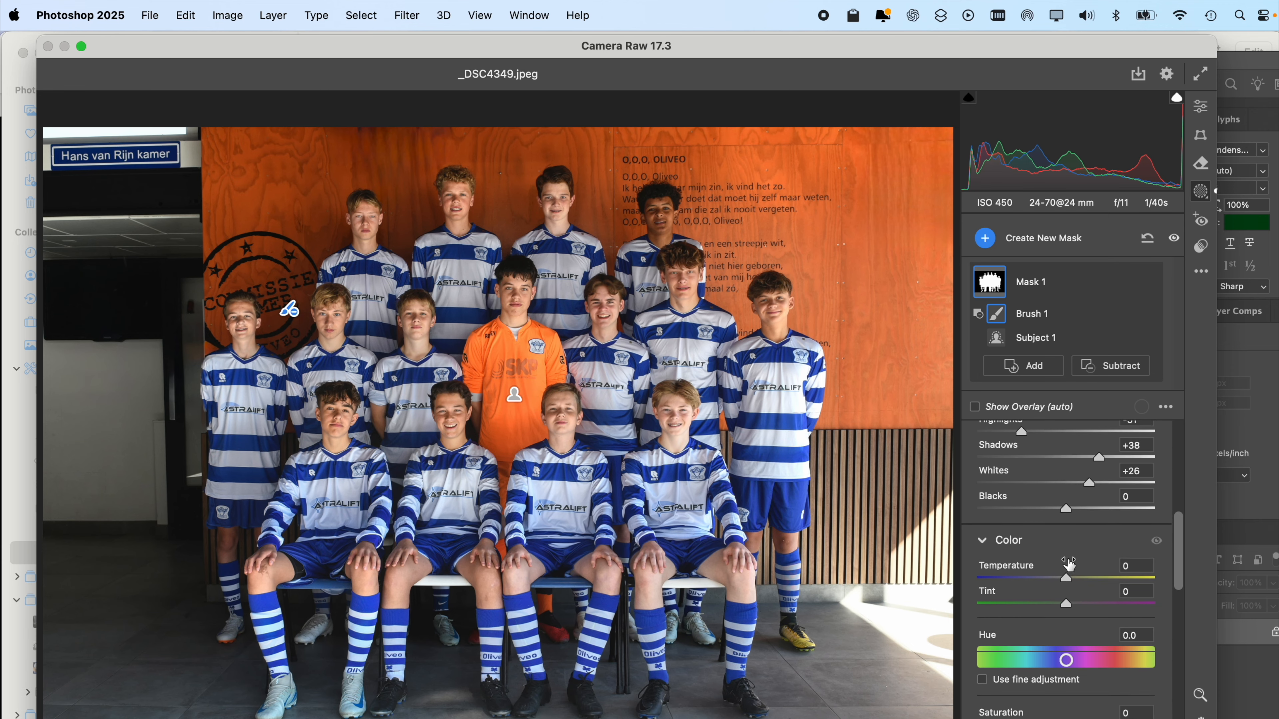
scroll(1069, 563, "down", 2)
left_click(1066, 642)
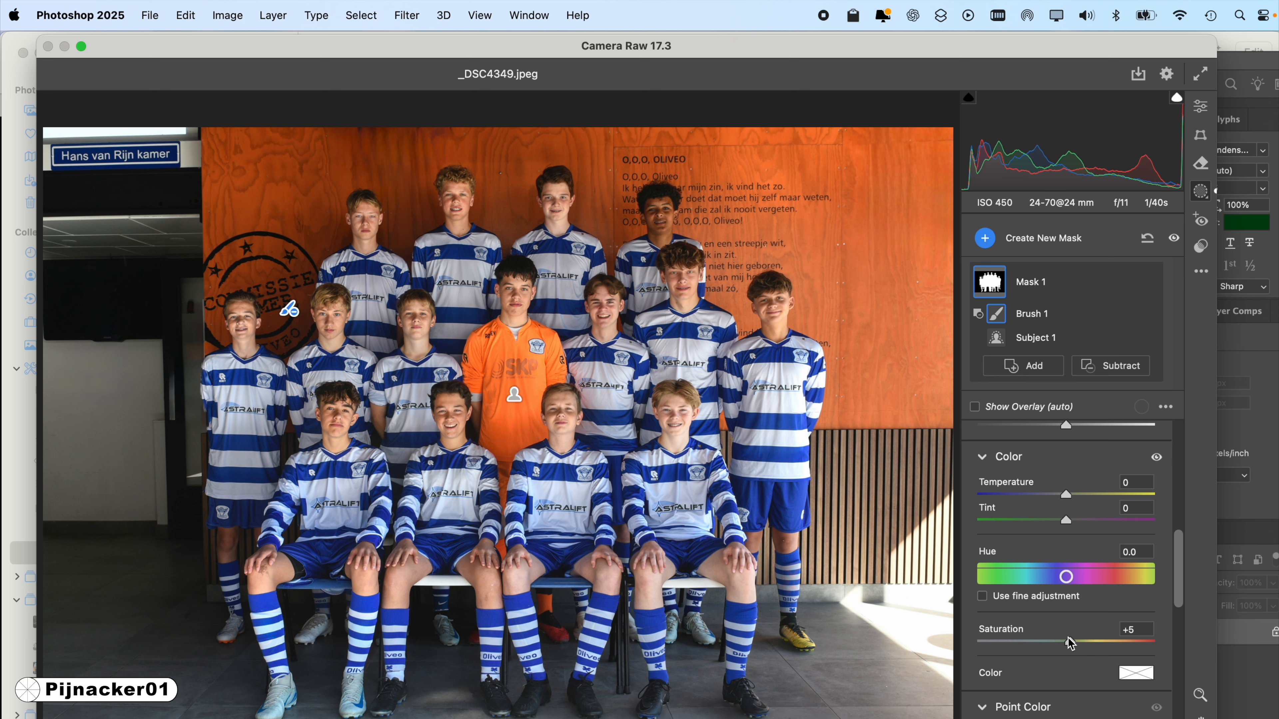
scroll(1057, 595, "down", 8)
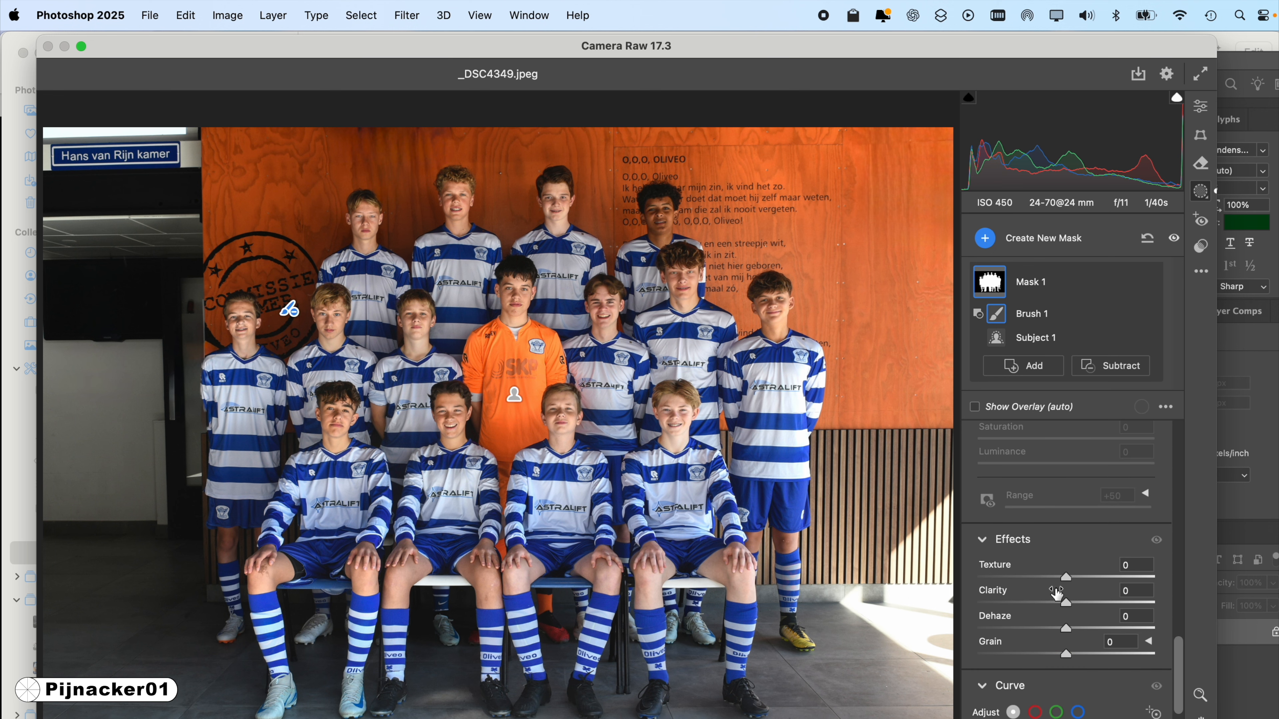
mouse_move(1068, 633)
left_mouse_down()
mouse_move(1102, 634)
mouse_move(1092, 631)
left_mouse_up()
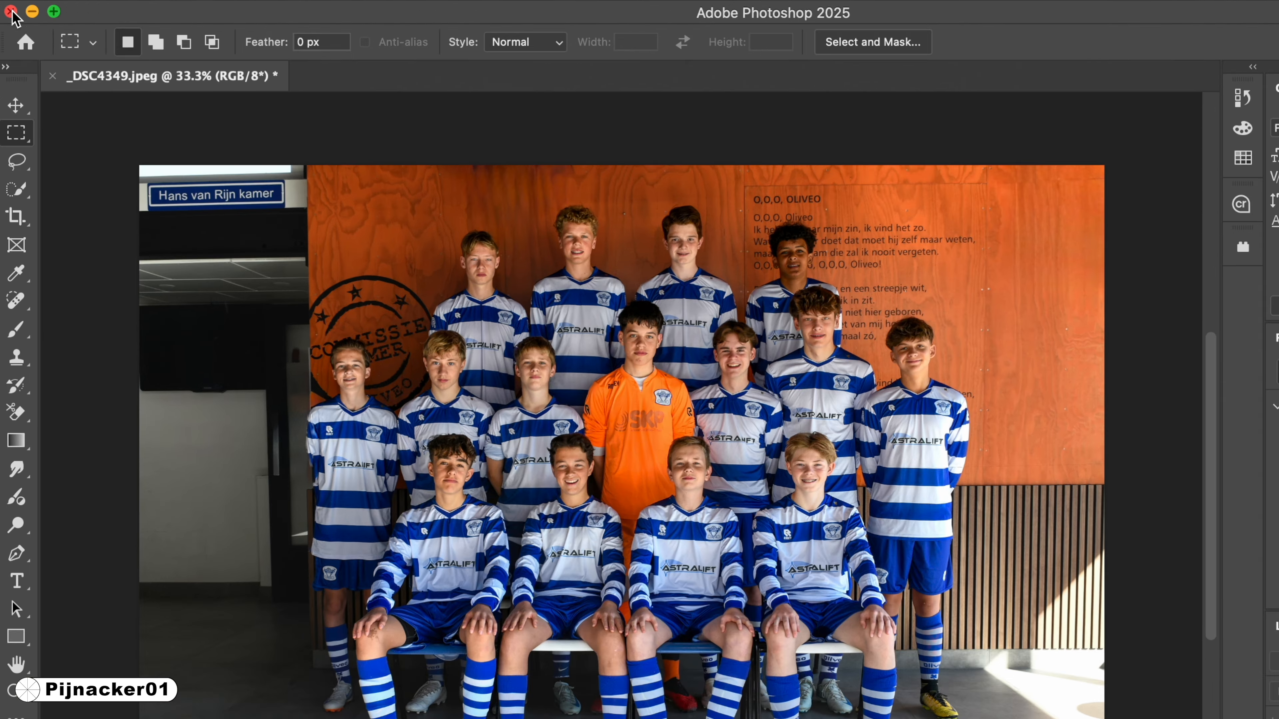
Close the Photoshop document and save its changes as a JPEG with quality 12 (Maximum)
left_click(124, 60)
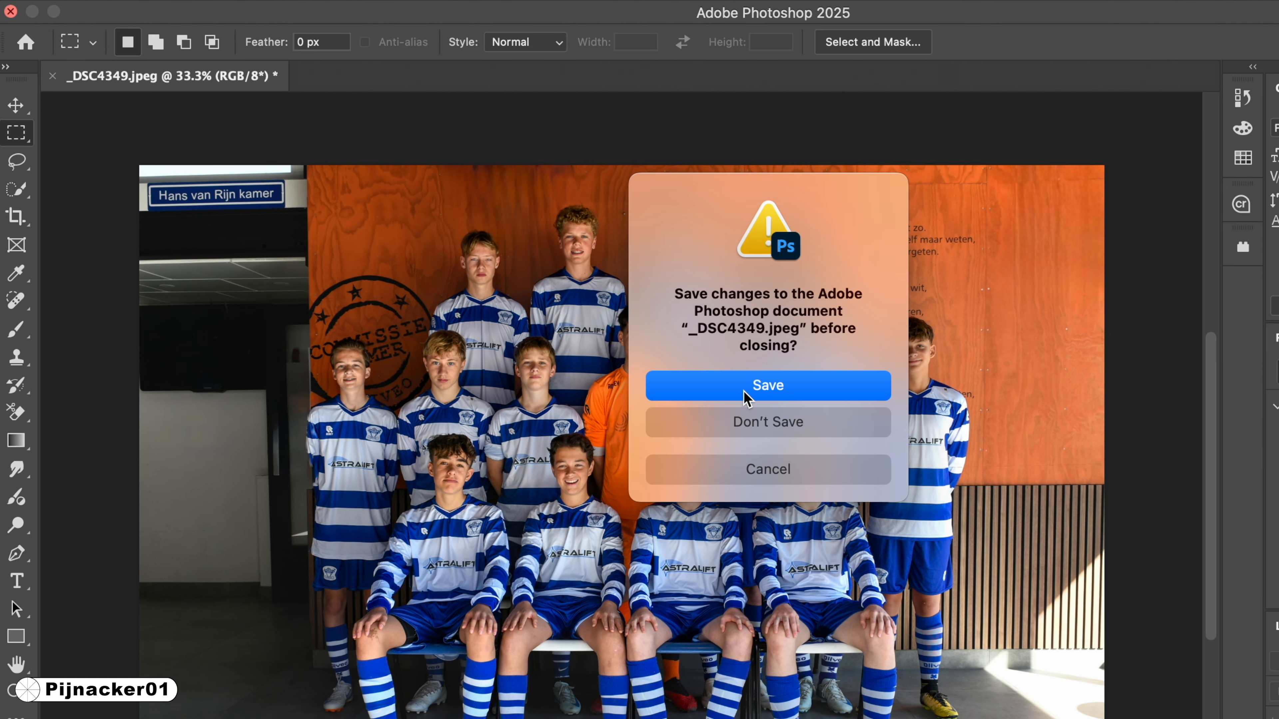
left_click(747, 388)
left_click(816, 373)
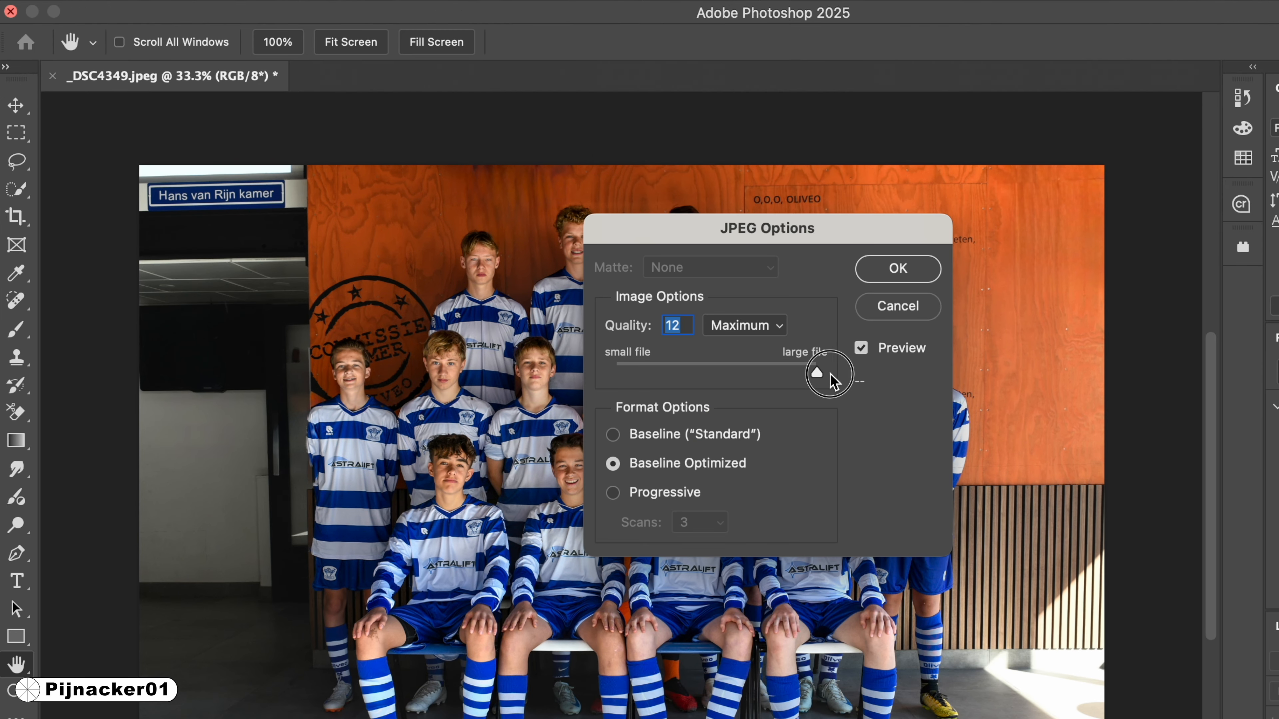
left_click(897, 281)
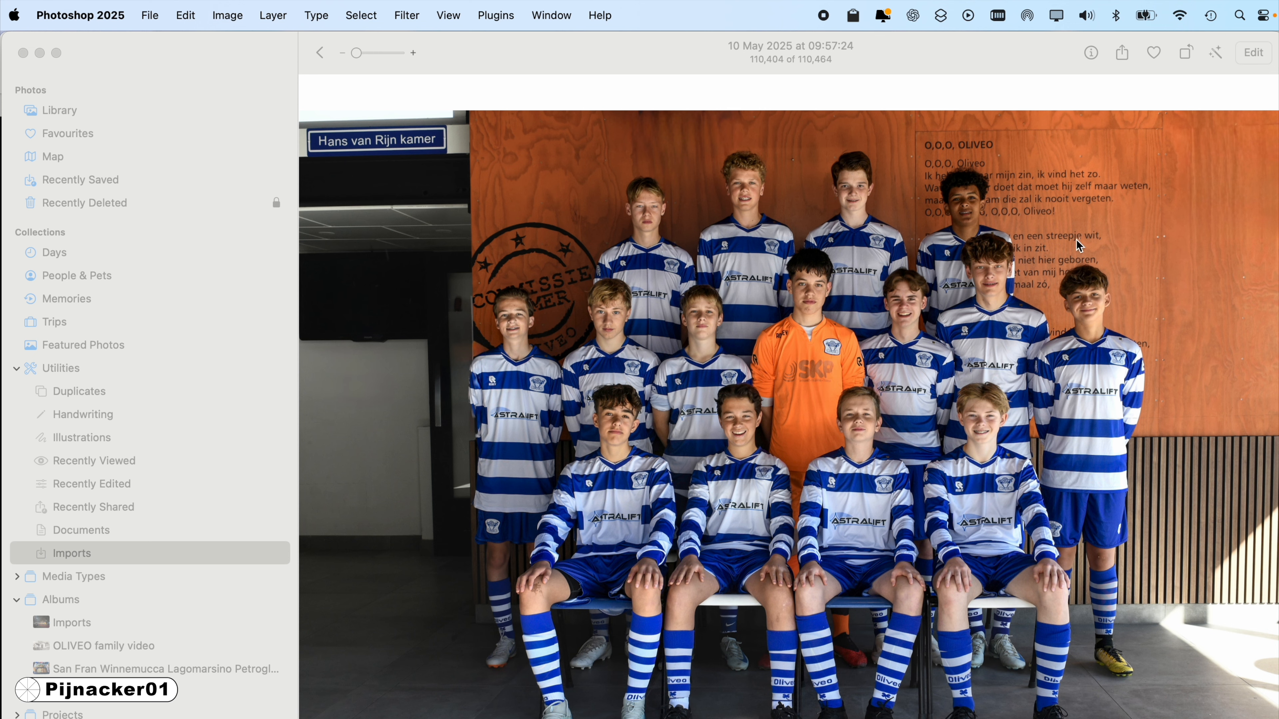
Switch to Photos and open the retouched team photo for editing
left_click(1256, 52)
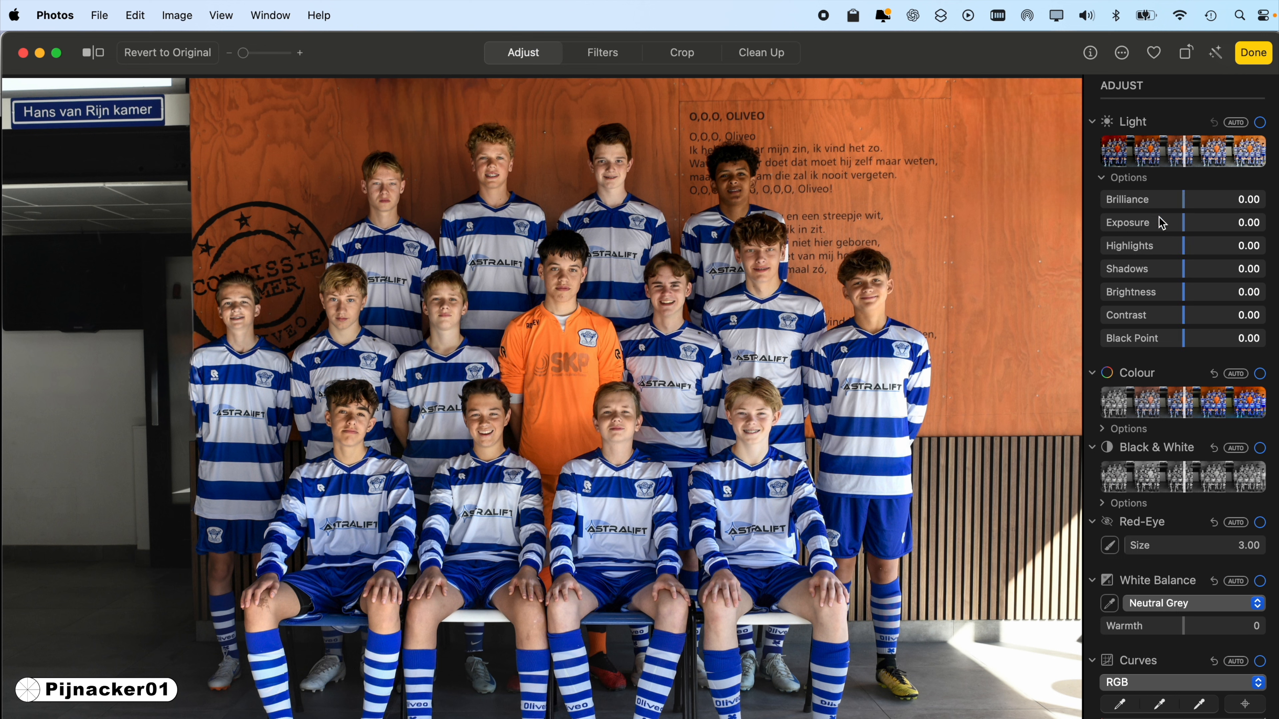
Set the team photo's brilliance to 0.41, boost its overall colour slightly, and save the adjustments
left_click_drag(1184, 198, 1225, 200)
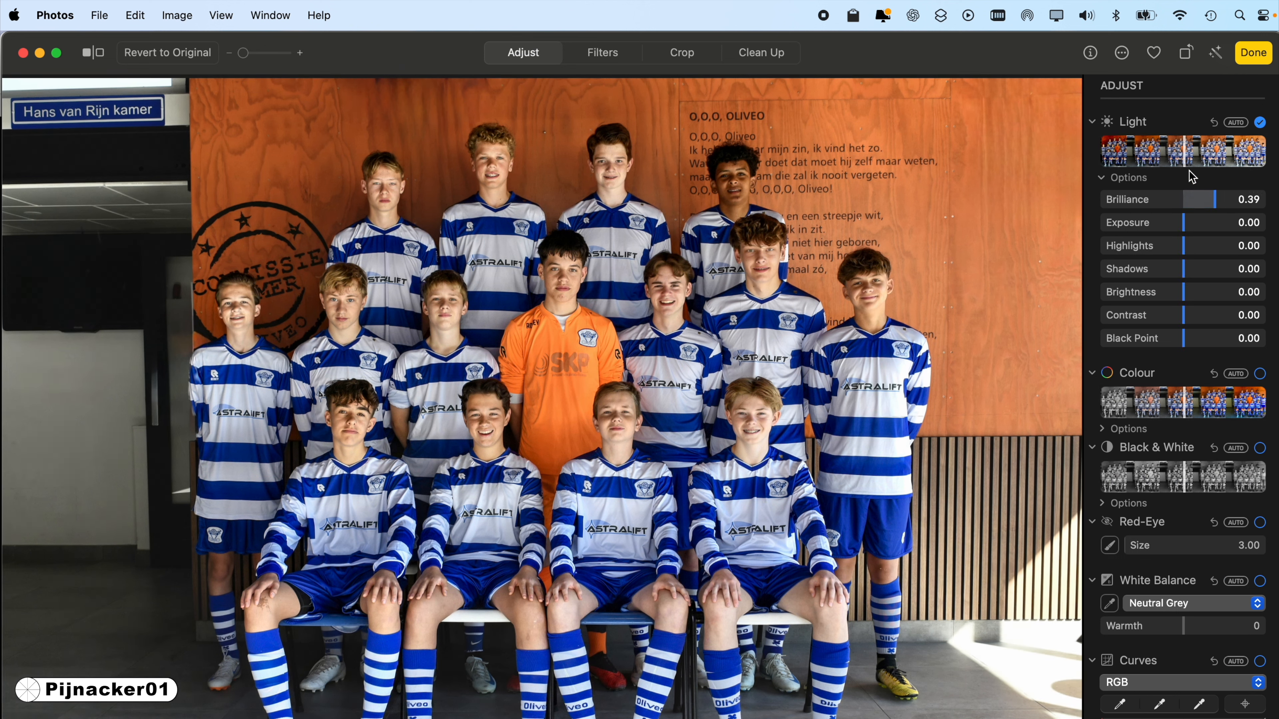
left_click_drag(1186, 151, 1187, 151)
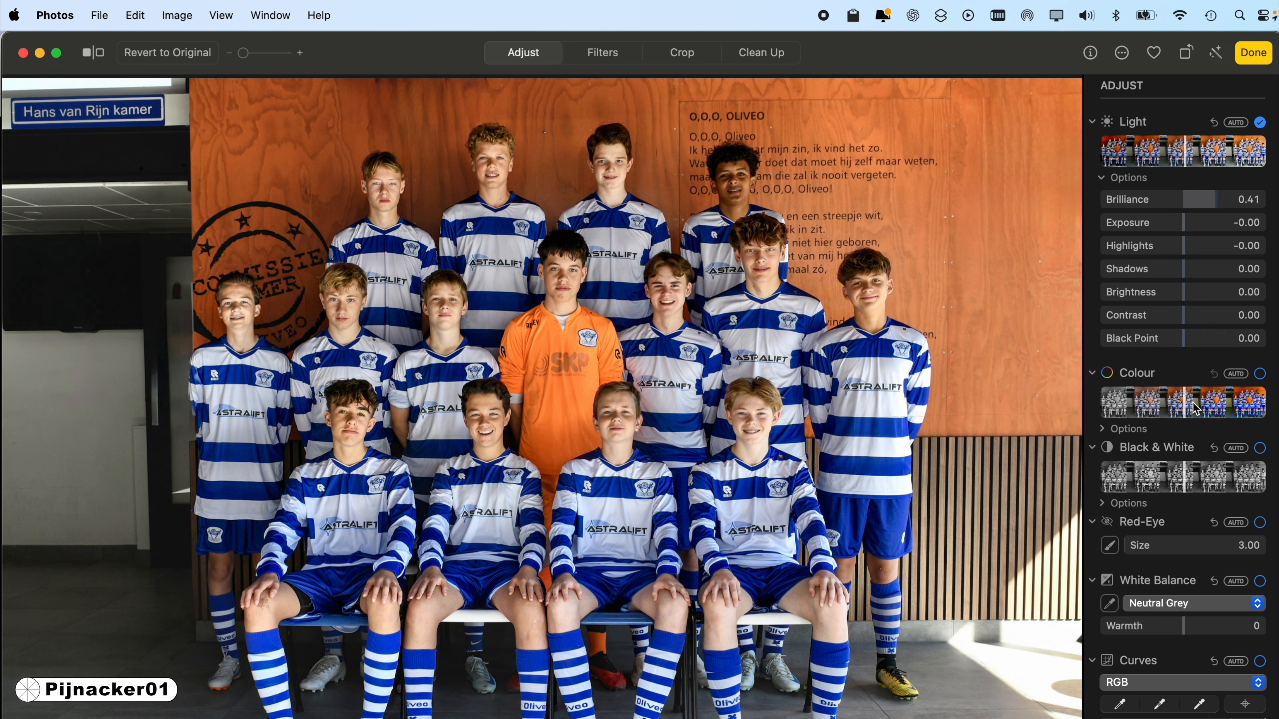
left_click_drag(1184, 403, 1196, 398)
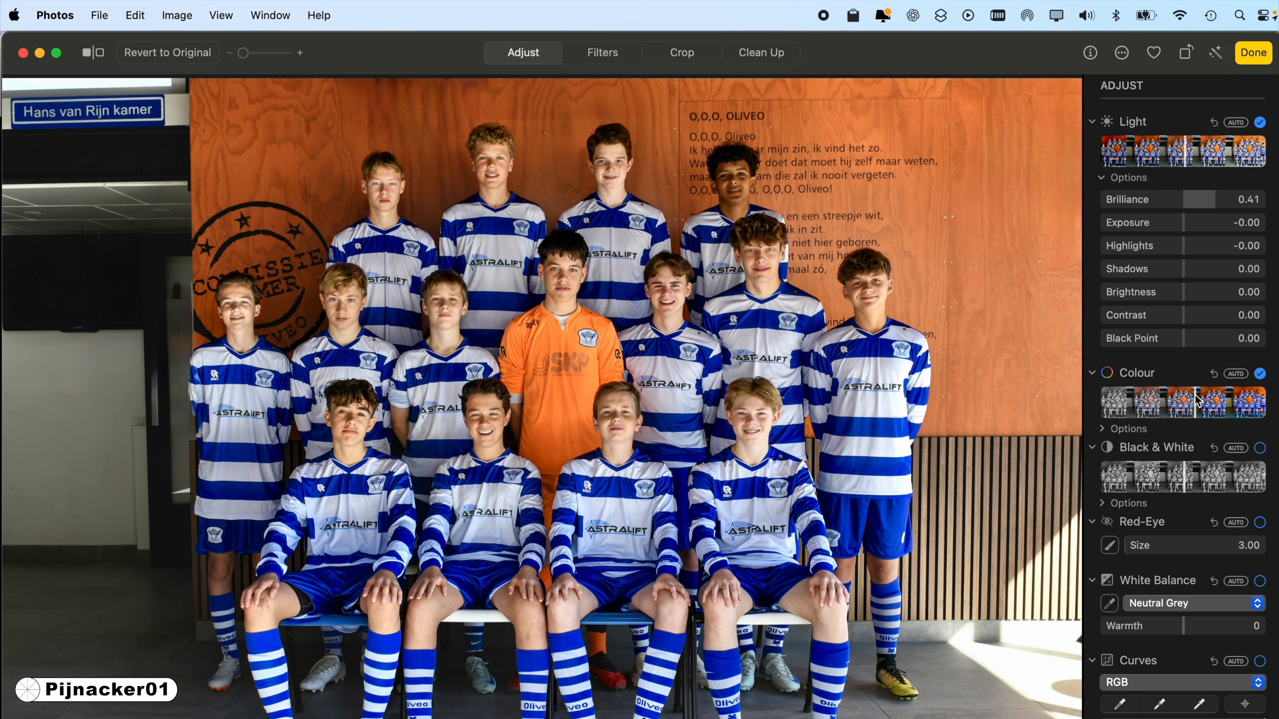
left_click(1261, 56)
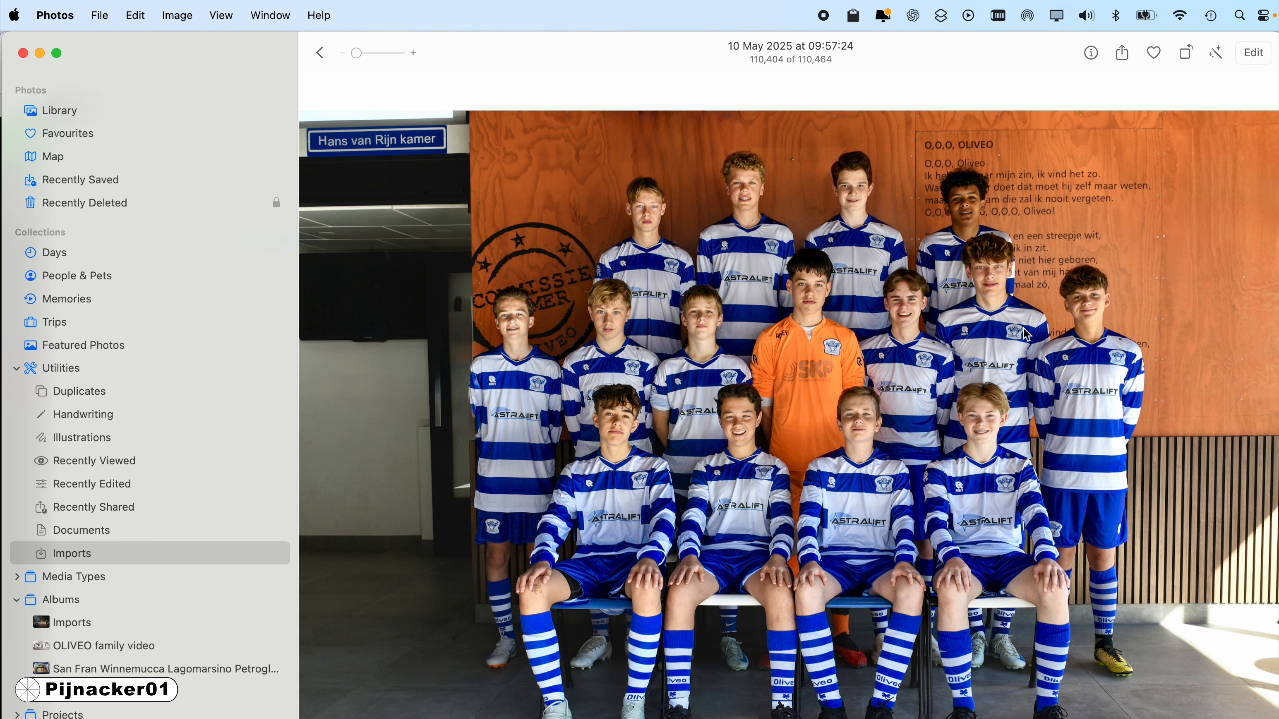
Reopen the team photo for editing with the Clean Up tool
left_click(1254, 54)
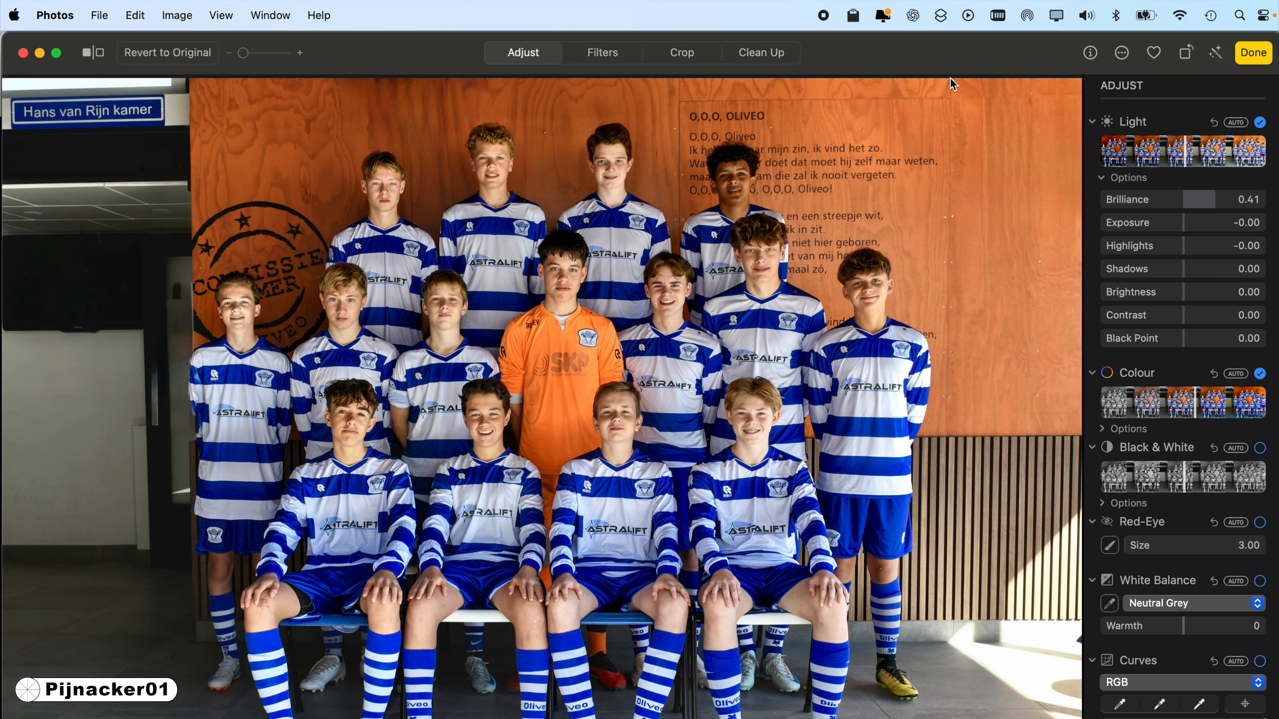
left_click(780, 58)
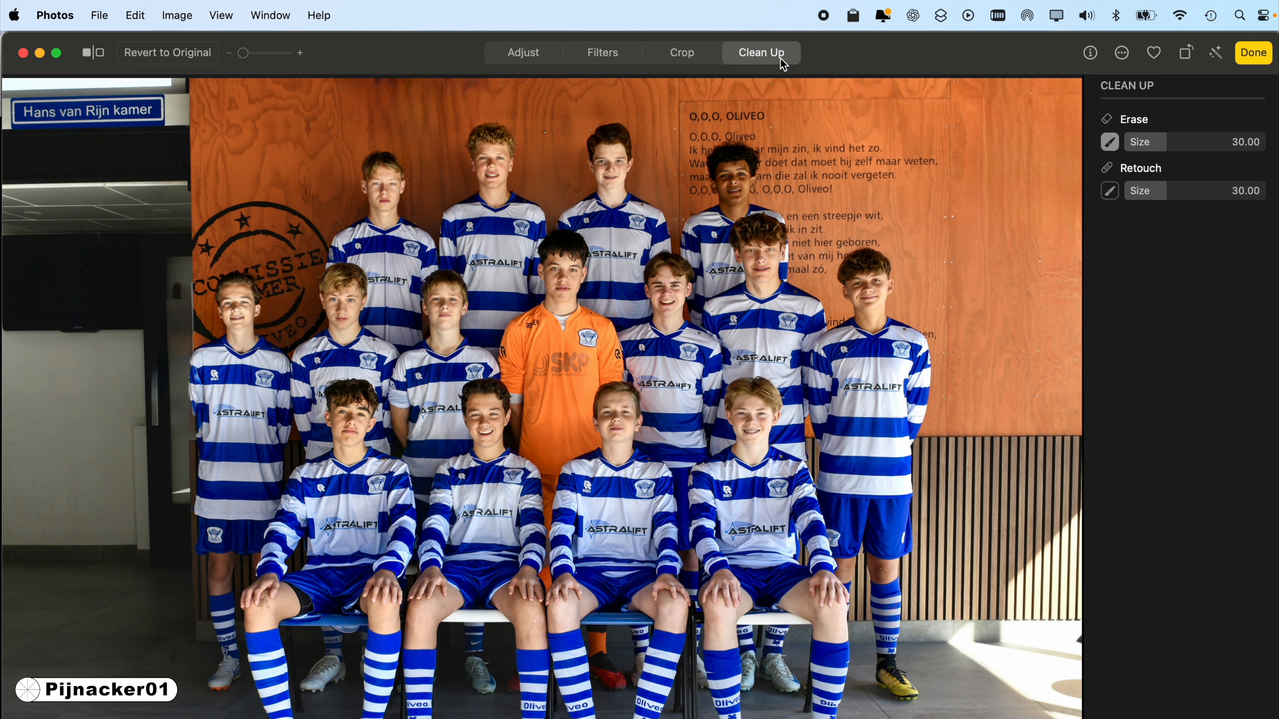